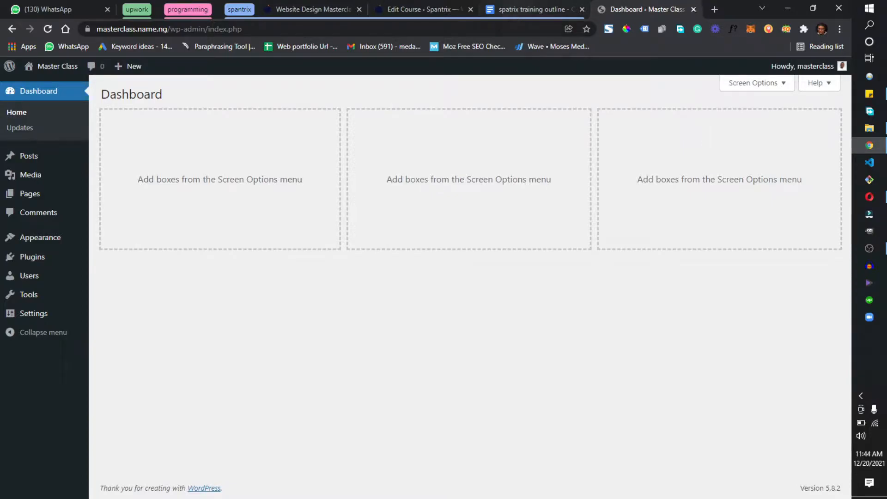
- Open the masterclass site from the localhost index and load its Home page in a new tab
{"action": "left_click", "coordinate": [496, 29]}
{"action": "type", "text": "local"}
{"action": "key", "text": "Return"}
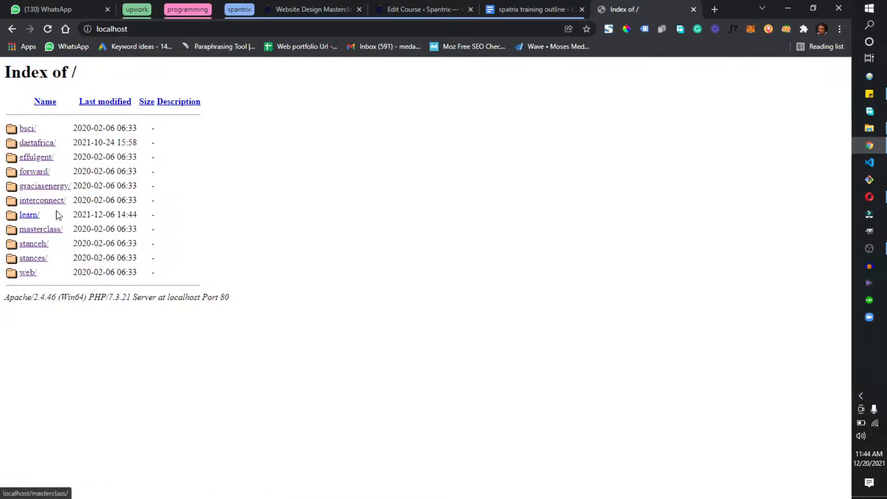
{"action": "left_click", "coordinate": [46, 231]}
{"action": "left_click", "coordinate": [46, 234]}
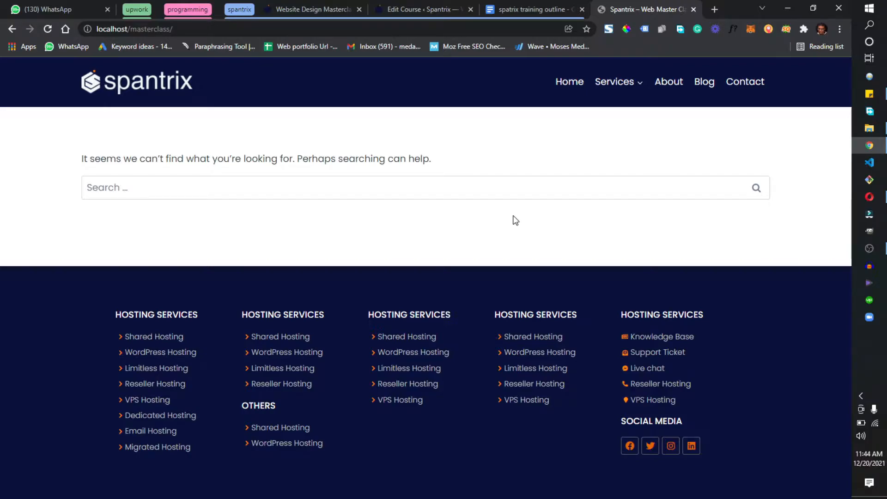
{"action": "right_click", "coordinate": [558, 84]}
{"action": "left_click", "coordinate": [609, 91]}
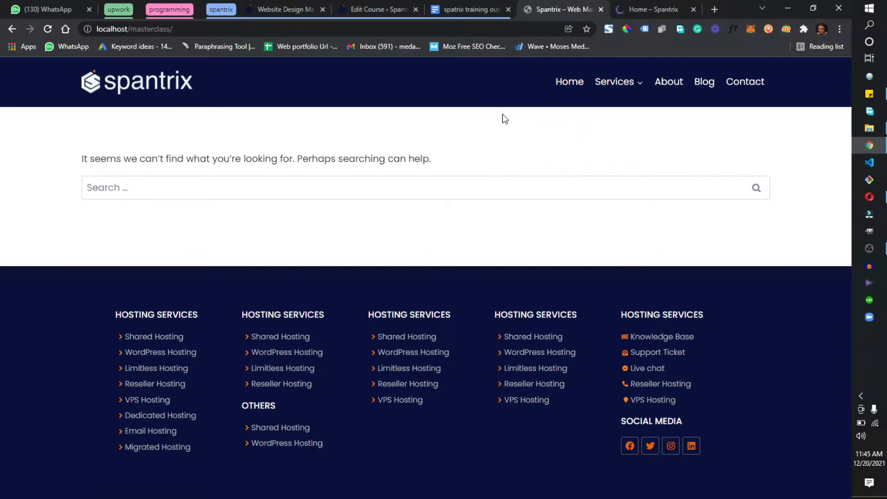
- Go to the masterclass site's wp-admin address and log in to WordPress with the saved credentials
{"action": "left_click", "coordinate": [367, 31]}
{"action": "left_click", "coordinate": [367, 31]}
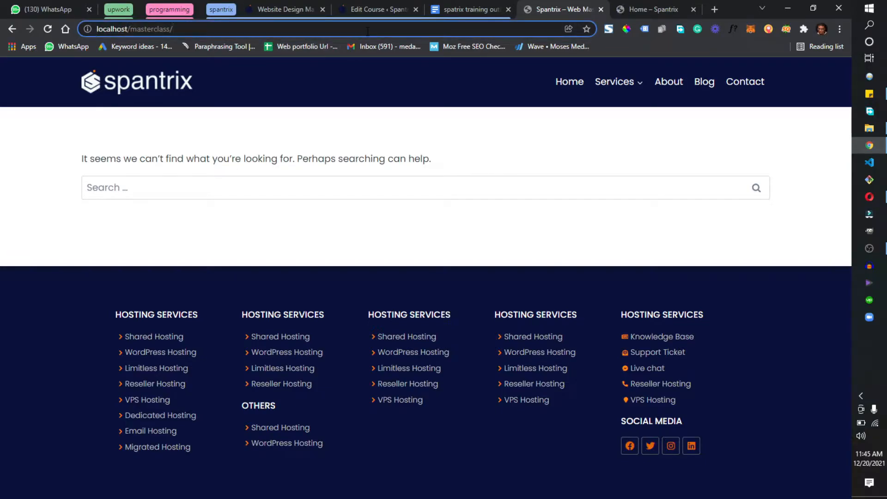
{"action": "type", "text": "wp-admin"}
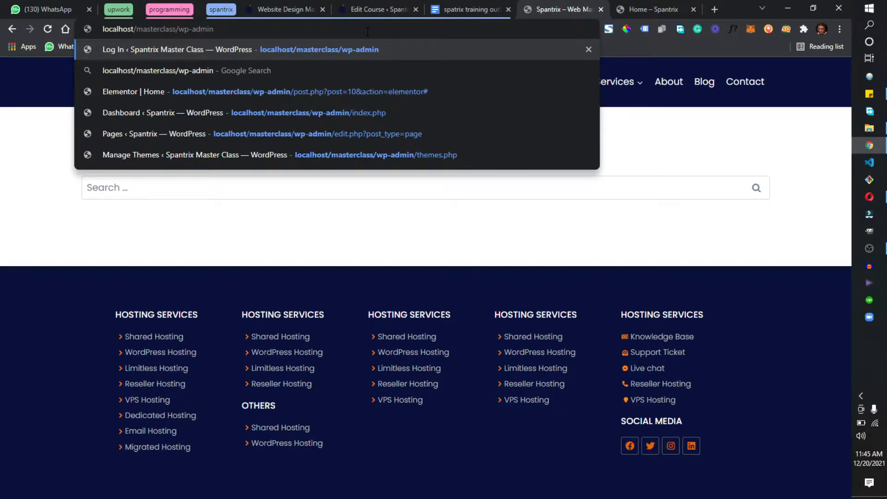
{"action": "key", "text": "Return"}
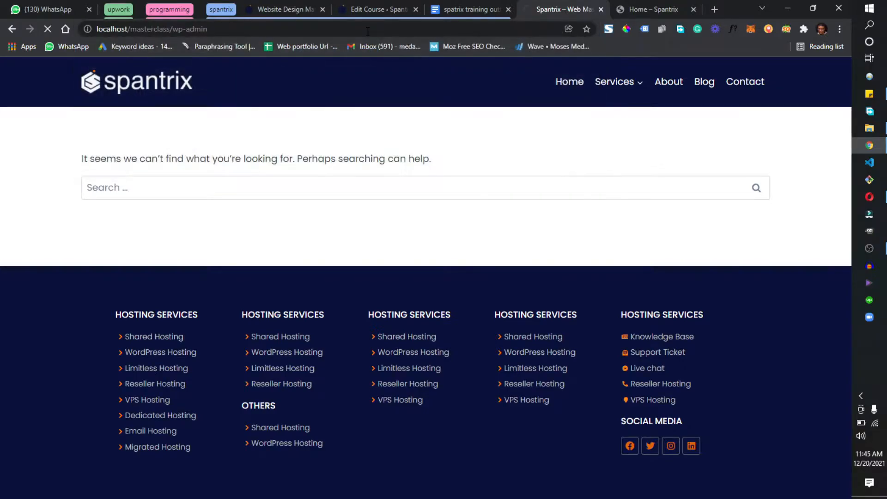
{"action": "left_click", "coordinate": [647, 8]}
{"action": "scroll", "coordinate": [474, 323], "scroll_direction": "down", "scroll_amount": 15}
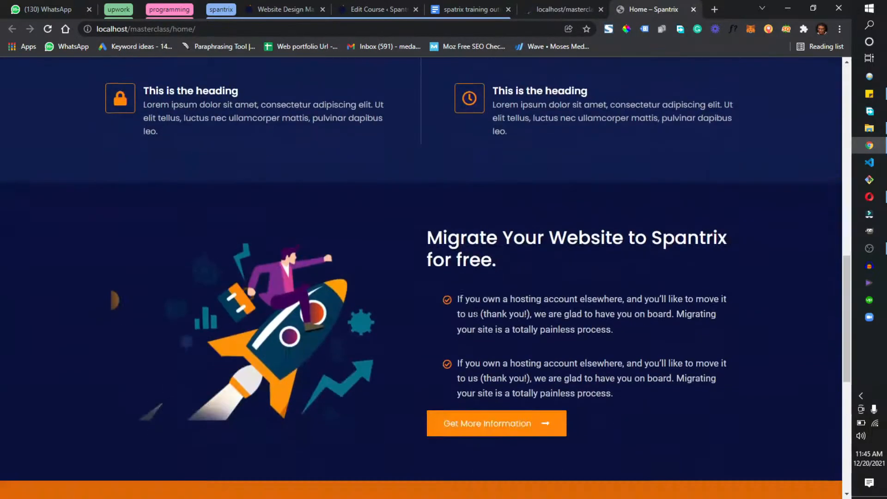
{"action": "scroll", "coordinate": [468, 290], "scroll_direction": "up", "scroll_amount": 15}
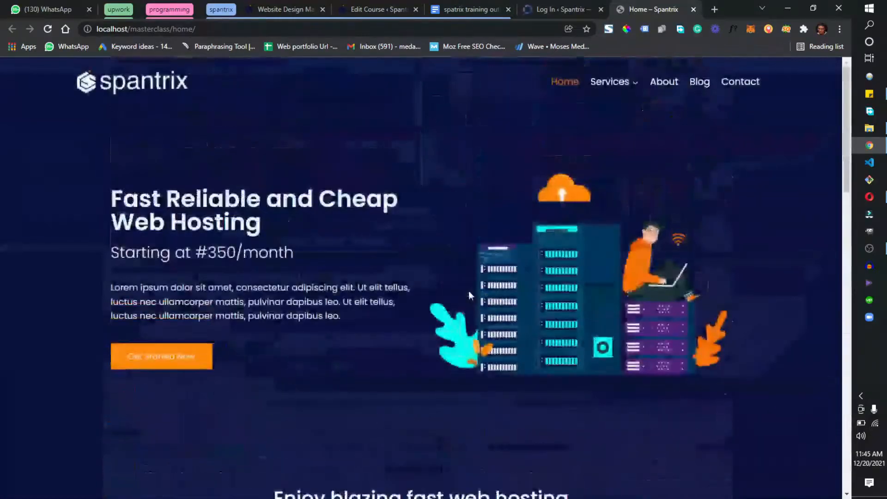
{"action": "left_click", "coordinate": [562, 9]}
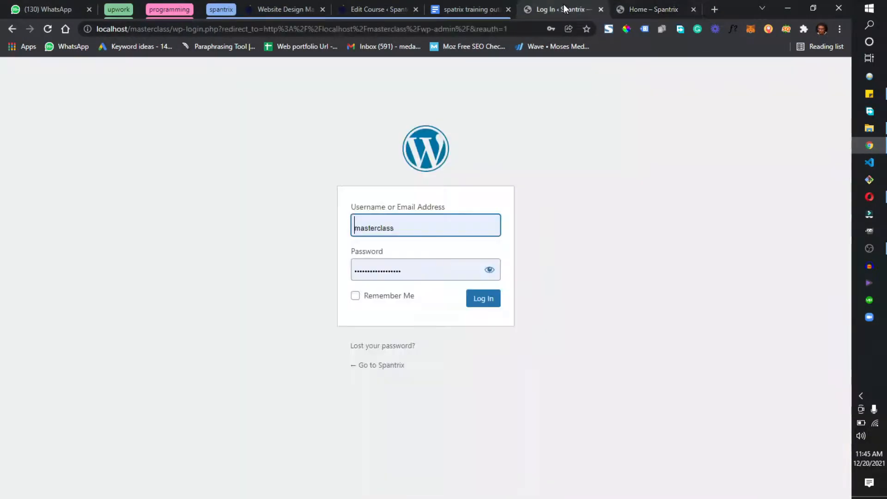
{"action": "left_click", "coordinate": [485, 299]}
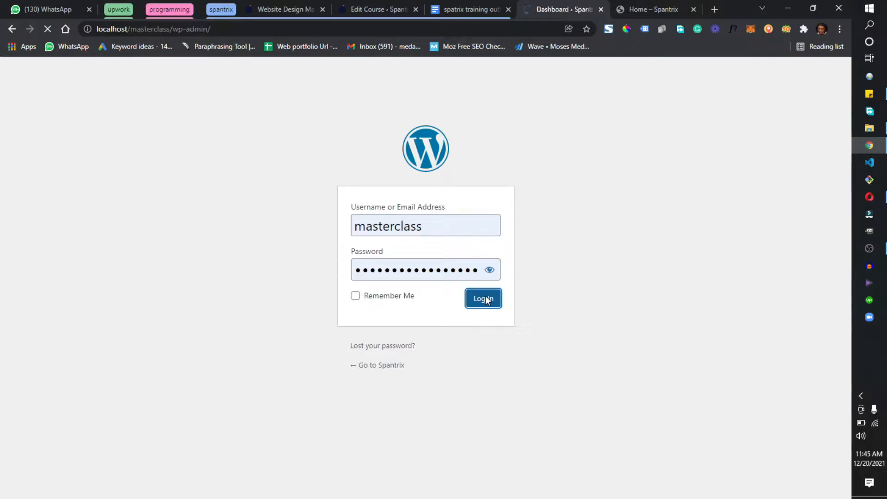
{"action": "scroll", "coordinate": [286, 289], "scroll_direction": "down", "scroll_amount": 6}
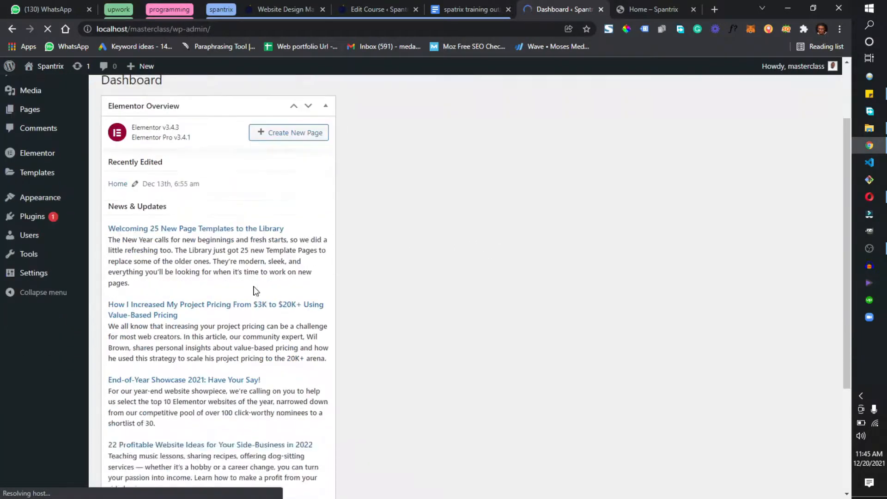
{"action": "scroll", "coordinate": [259, 284], "scroll_direction": "up", "scroll_amount": 6}
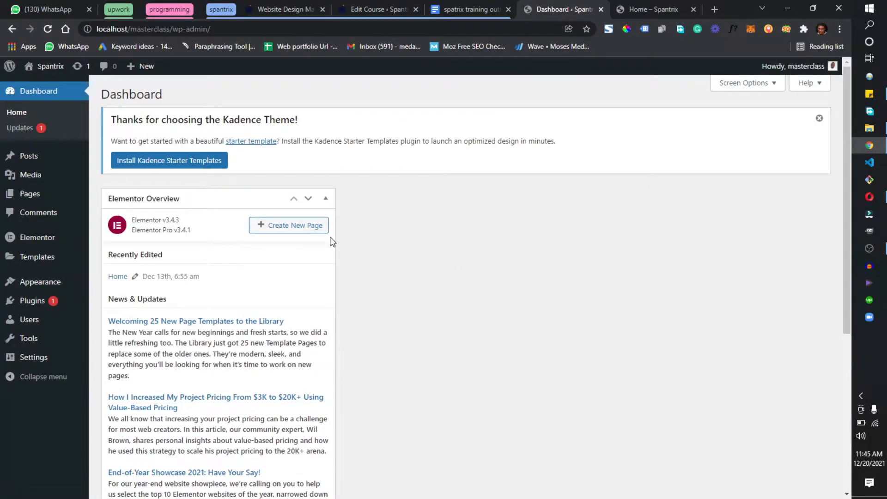
{"action": "left_click", "coordinate": [654, 10]}
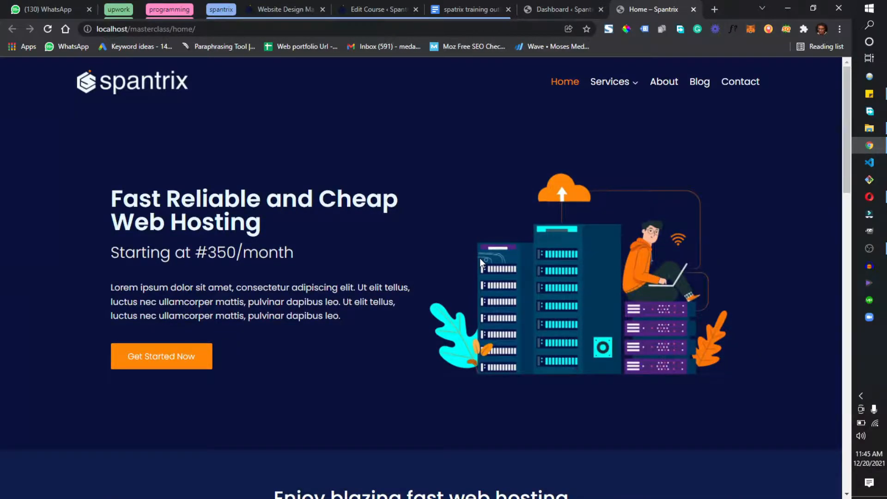
{"action": "left_click", "coordinate": [562, 10]}
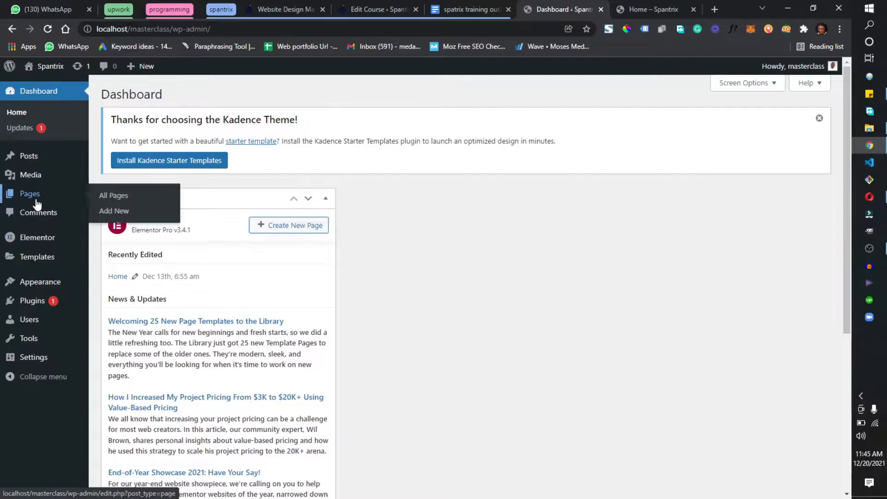
{"action": "left_click", "coordinate": [642, 4]}
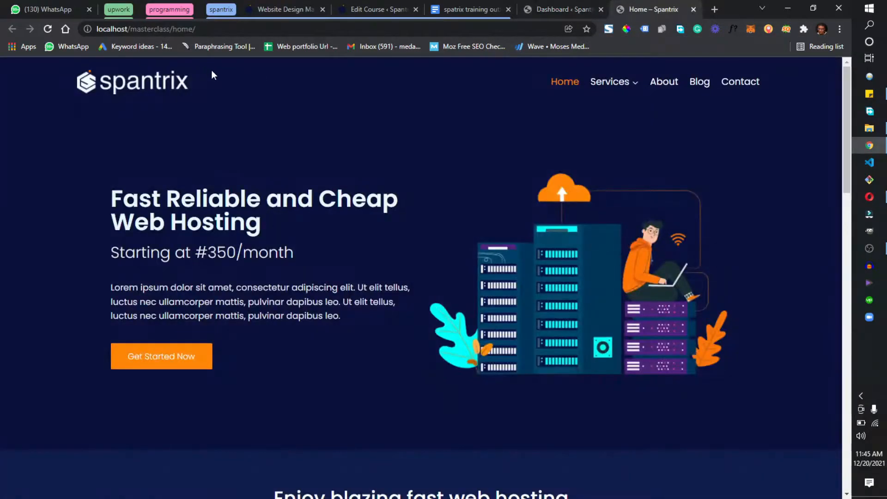
{"action": "scroll", "coordinate": [446, 83], "scroll_direction": "down", "scroll_amount": 5}
{"action": "scroll", "coordinate": [451, 98], "scroll_direction": "up", "scroll_amount": 5}
- Open the Home page for editing with Elementor in a new tab from the WordPress pages list
{"action": "left_click", "coordinate": [548, 8]}
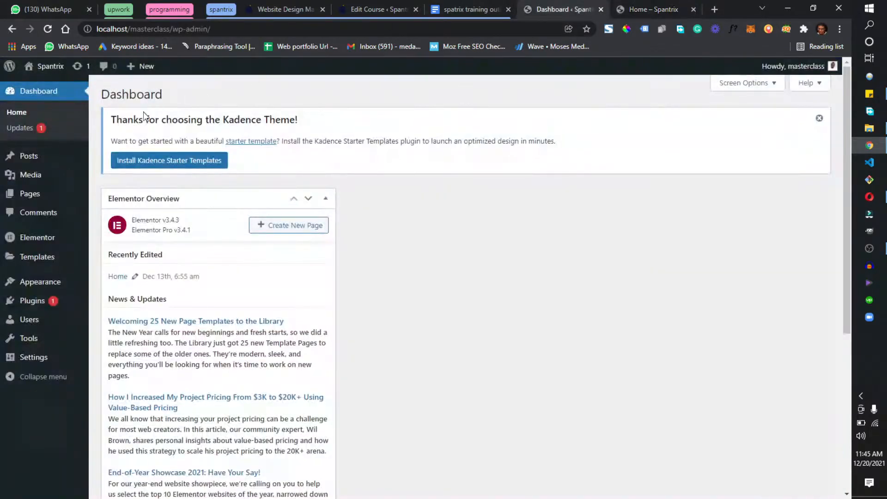
{"action": "left_click", "coordinate": [27, 190]}
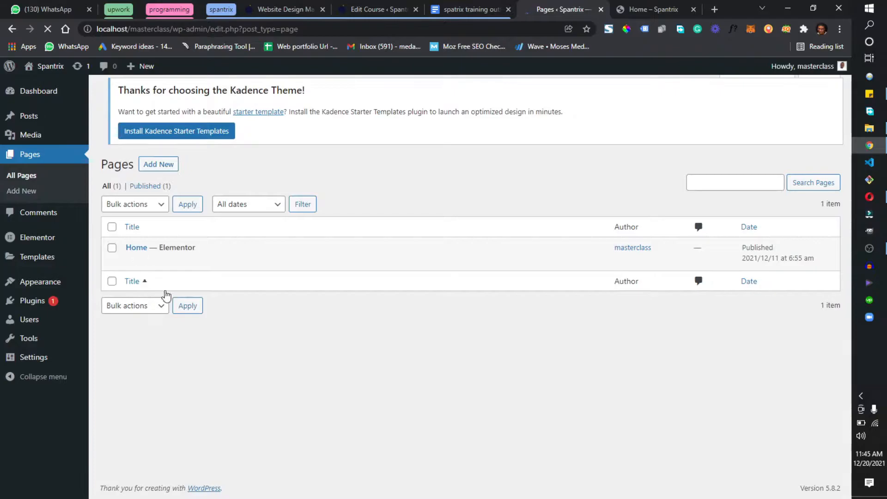
{"action": "right_click", "coordinate": [270, 268]}
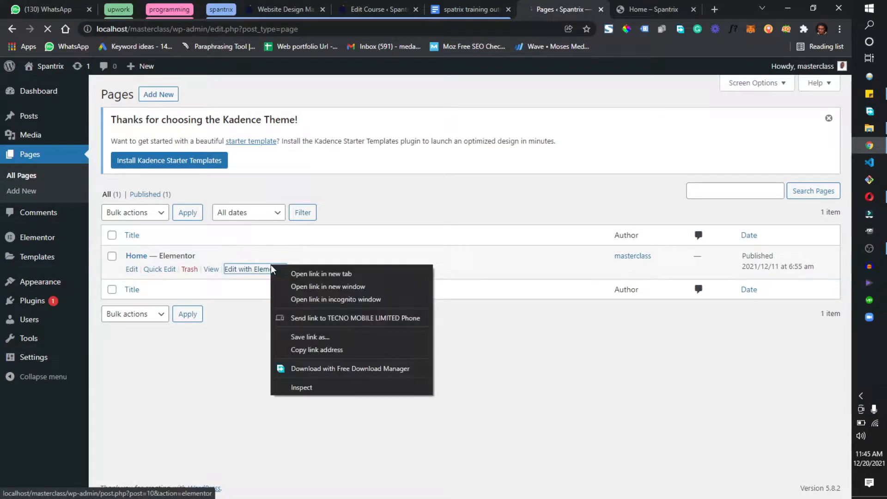
{"action": "left_click", "coordinate": [311, 273]}
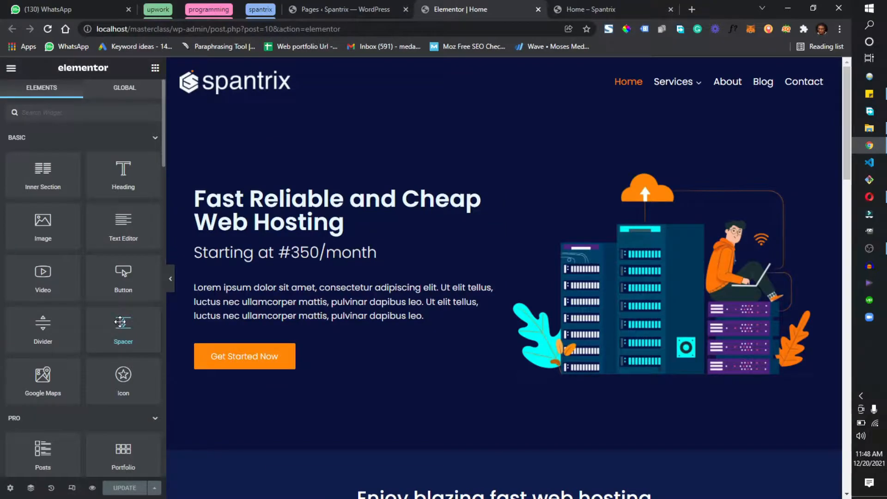
- Add a Menu Anchor widget above the "Fast Reliable and Cheap Web Hosting" heading with the ID "home"
{"action": "left_click", "coordinate": [61, 109]}
{"action": "type", "text": "anc"}
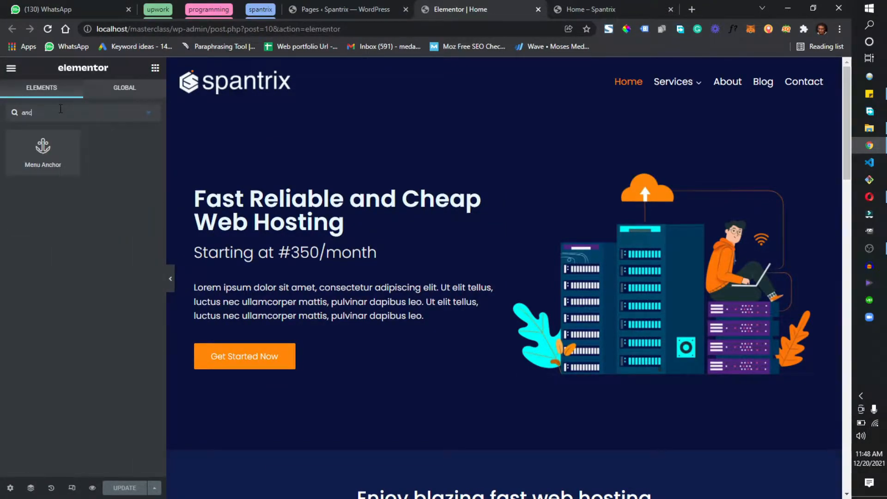
{"action": "left_click_drag", "start_coordinate": [43, 150], "coordinate": [309, 196]}
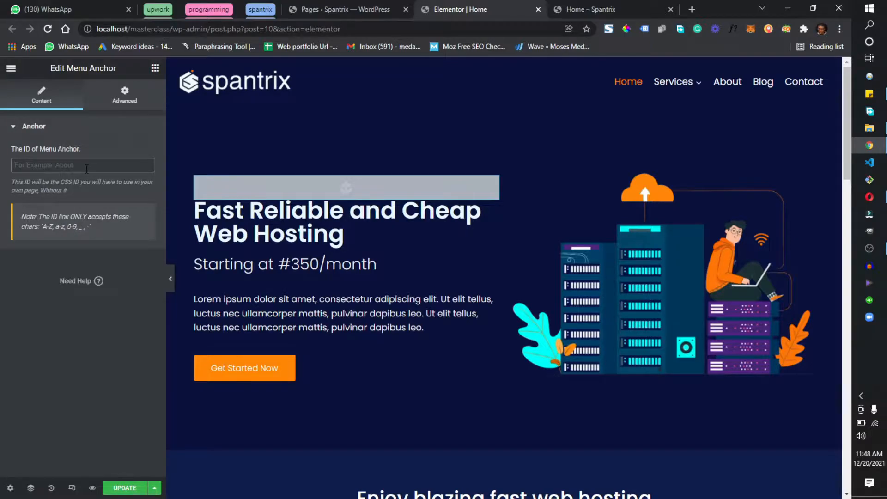
{"action": "type", "text": "home"}
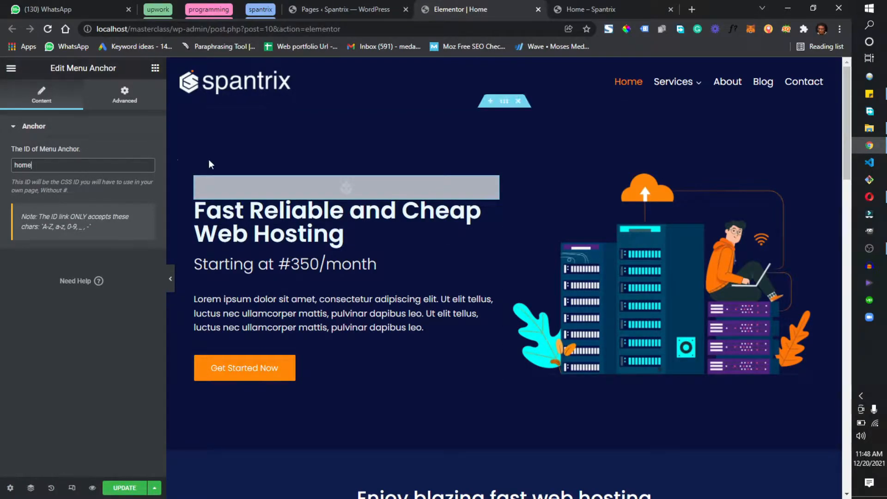
- Unlink the home anchor's margin values and set its top margin to 30 px
{"action": "left_click", "coordinate": [115, 99]}
{"action": "left_click", "coordinate": [153, 169]}
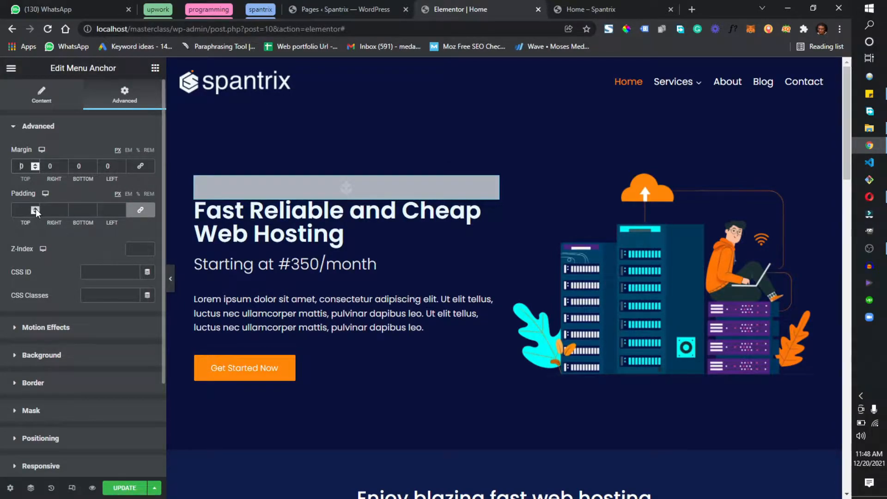
{"action": "type", "text": "3"}
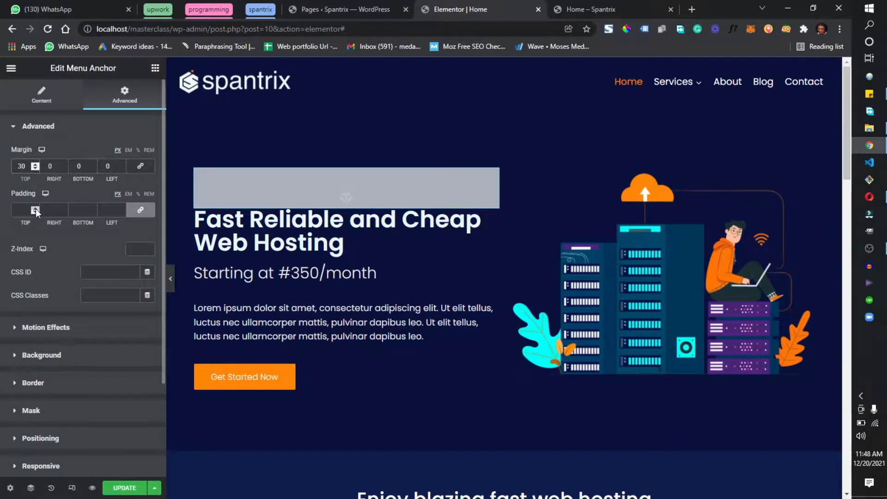
- Add a Menu Anchor widget above the "Enjoy blazing fast web hosting" heading with the ID "about"
{"action": "scroll", "coordinate": [341, 309], "scroll_direction": "down", "scroll_amount": 7}
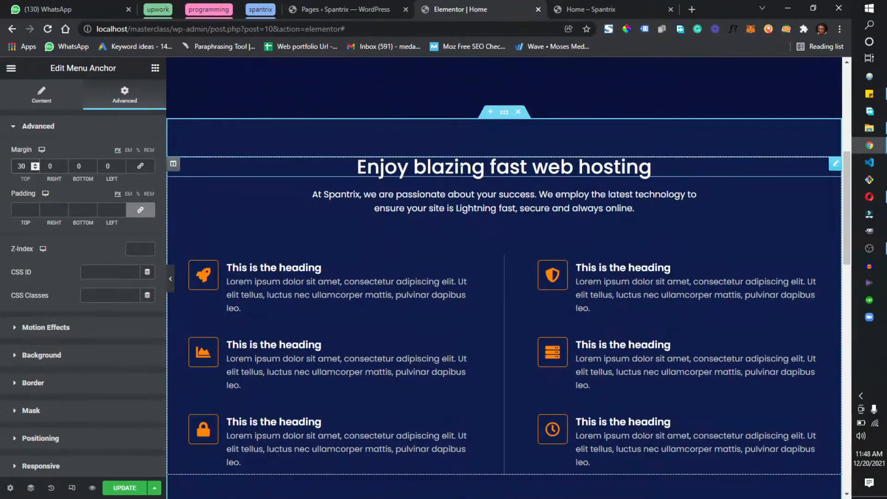
{"action": "scroll", "coordinate": [504, 277], "scroll_direction": "up", "scroll_amount": 3}
{"action": "left_click", "coordinate": [155, 68]}
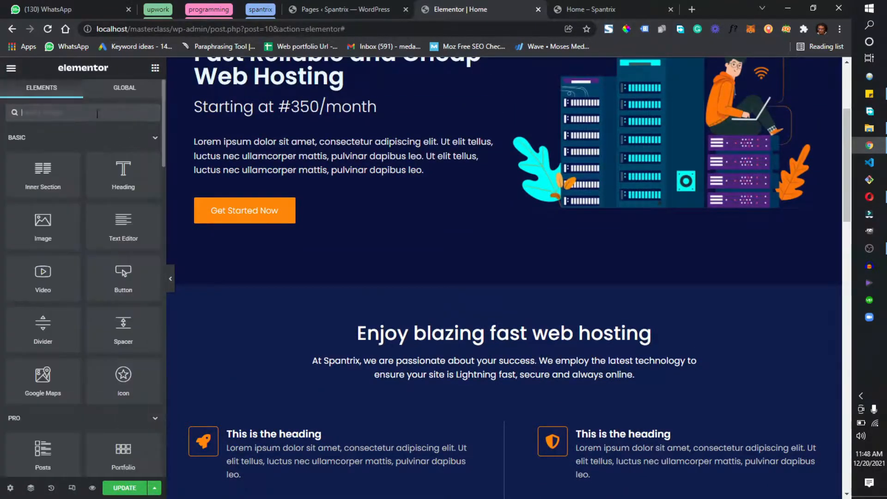
{"action": "type", "text": "anch"}
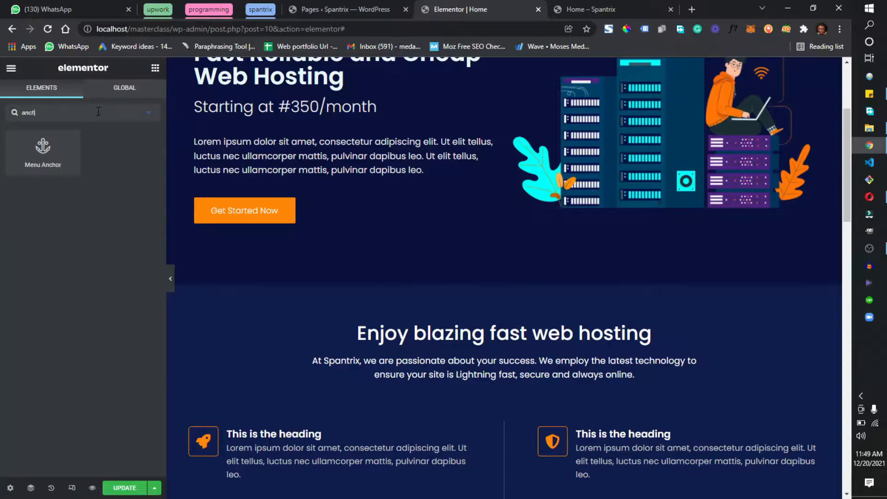
{"action": "left_click_drag", "start_coordinate": [20, 141], "coordinate": [485, 328]}
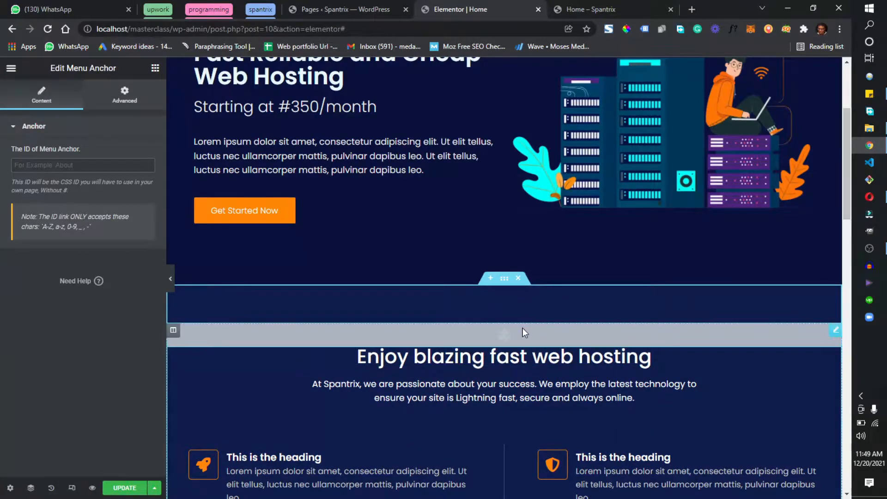
{"action": "scroll", "coordinate": [522, 330], "scroll_direction": "up", "scroll_amount": 4}
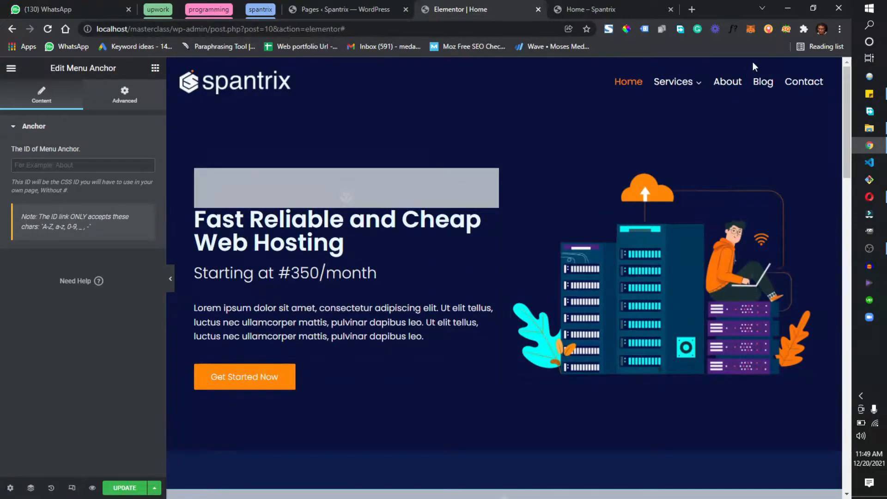
{"action": "scroll", "coordinate": [499, 273], "scroll_direction": "down", "scroll_amount": 4}
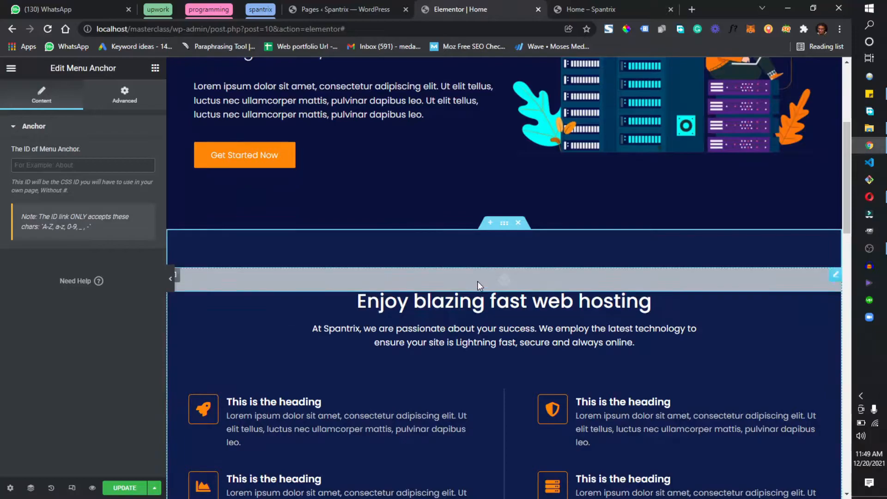
{"action": "left_click", "coordinate": [51, 165]}
{"action": "type", "text": "about"}
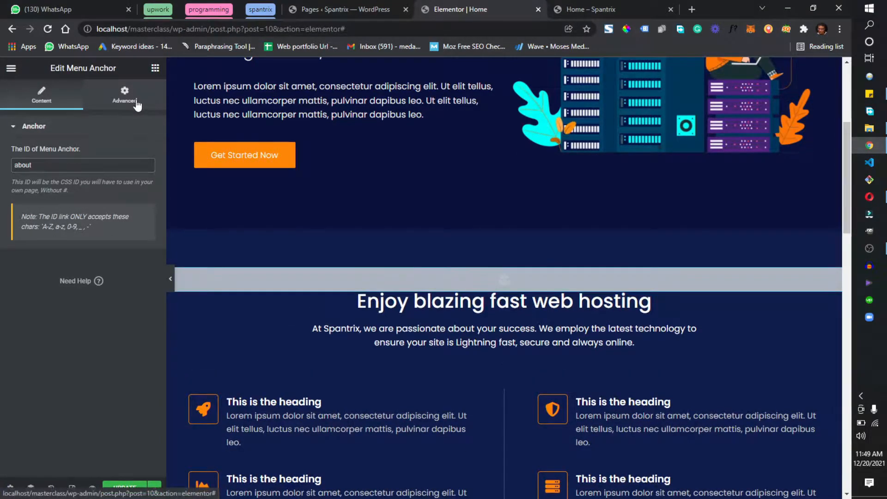
- Set only the about anchor's top margin to 30 px
{"action": "left_click", "coordinate": [138, 105]}
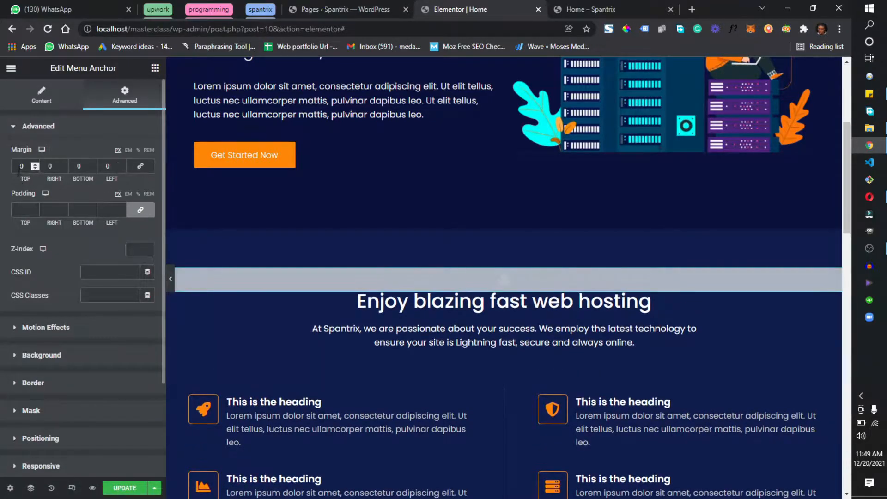
{"action": "left_click", "coordinate": [20, 168]}
{"action": "type", "text": "3"}
{"action": "scroll", "coordinate": [565, 369], "scroll_direction": "down", "scroll_amount": 8}
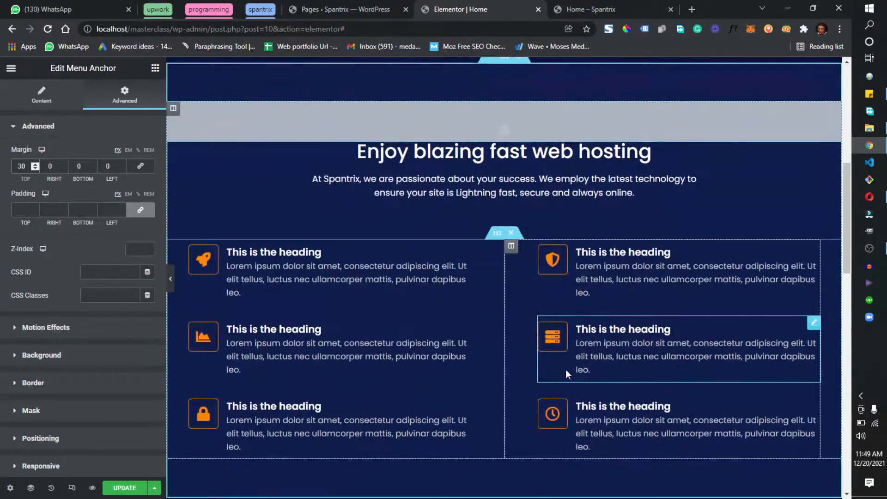
{"action": "scroll", "coordinate": [566, 368], "scroll_direction": "down", "scroll_amount": 3}
{"action": "scroll", "coordinate": [559, 267], "scroll_direction": "up", "scroll_amount": 2}
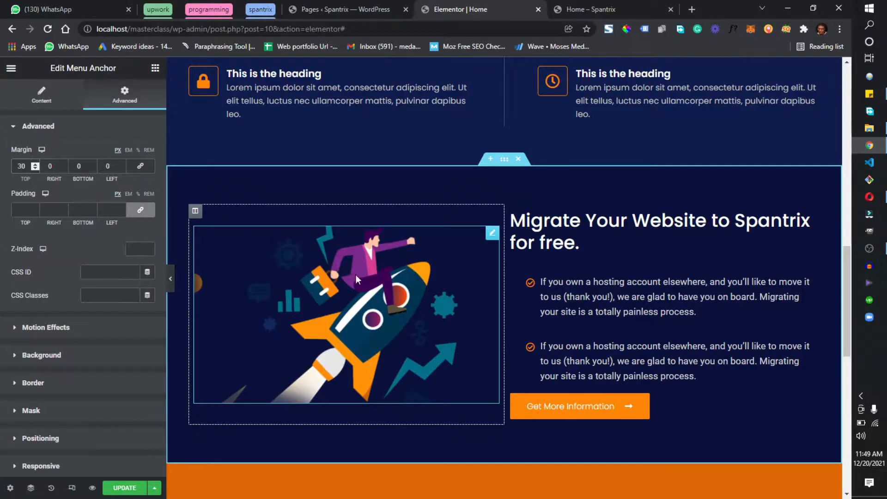
{"action": "scroll", "coordinate": [620, 285], "scroll_direction": "up", "scroll_amount": 13}
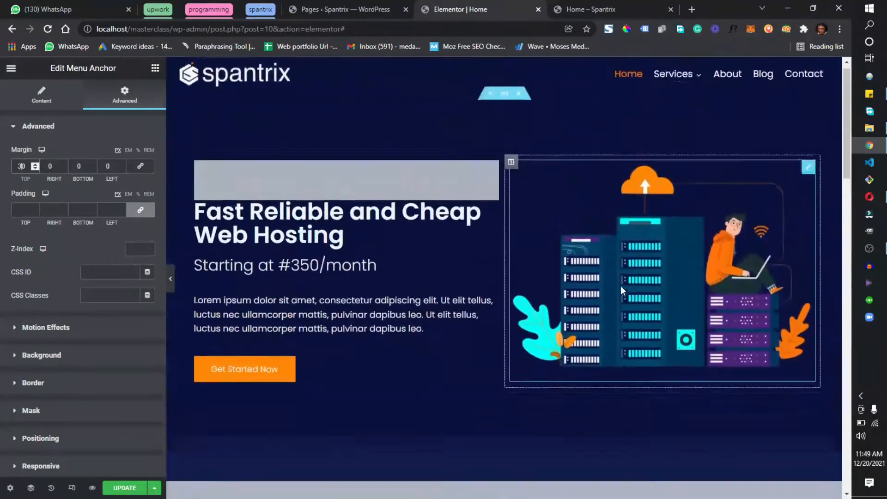
- Add a Menu Anchor widget above the "Lets build your dream website" heading with the ID "contact"
{"action": "scroll", "coordinate": [621, 286], "scroll_direction": "down", "scroll_amount": 8}
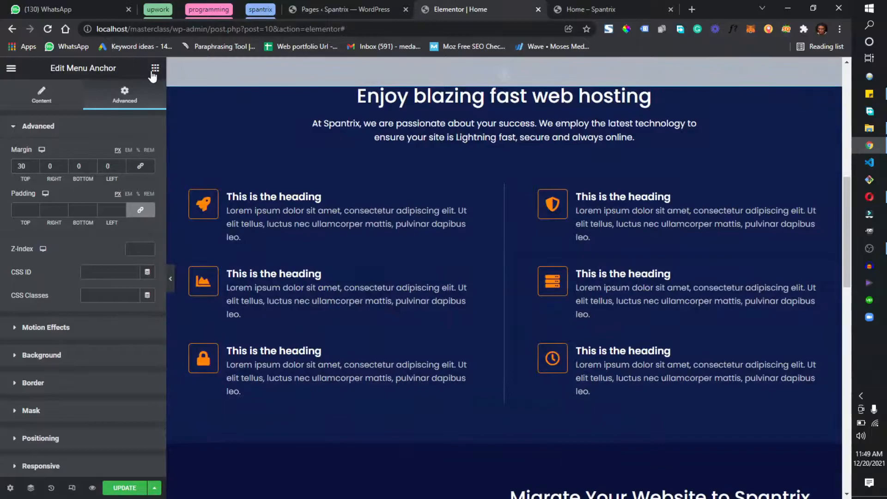
{"action": "left_click", "coordinate": [155, 68]}
{"action": "scroll", "coordinate": [511, 236], "scroll_direction": "up", "scroll_amount": 2}
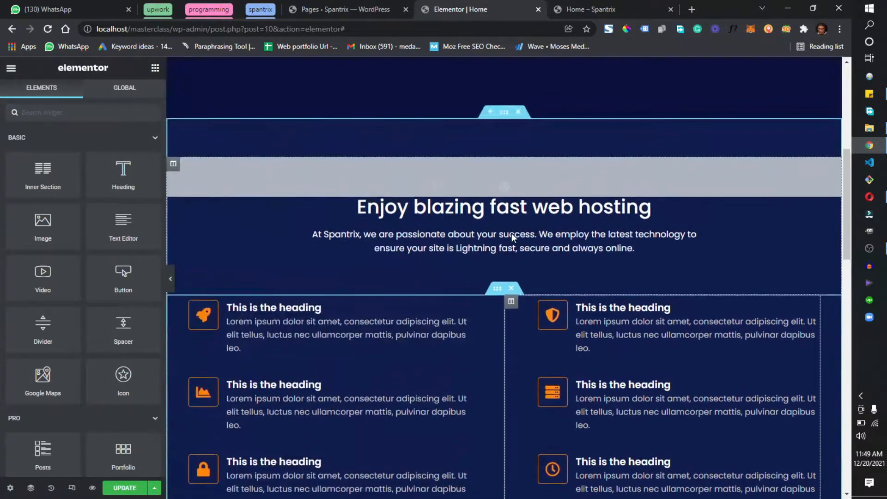
{"action": "scroll", "coordinate": [462, 235], "scroll_direction": "down", "scroll_amount": 8}
{"action": "scroll", "coordinate": [457, 235], "scroll_direction": "down", "scroll_amount": 6}
{"action": "scroll", "coordinate": [462, 235], "scroll_direction": "up", "scroll_amount": 3}
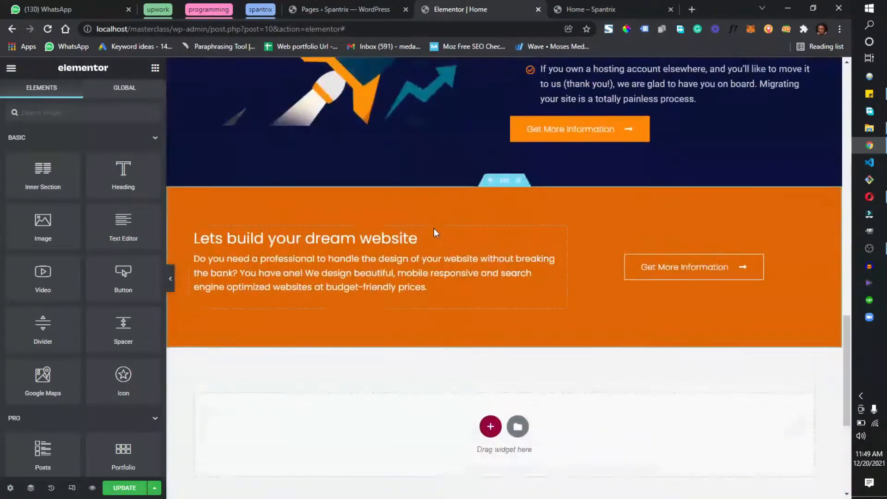
{"action": "scroll", "coordinate": [593, 256], "scroll_direction": "up", "scroll_amount": 10}
{"action": "scroll", "coordinate": [593, 256], "scroll_direction": "up", "scroll_amount": 8}
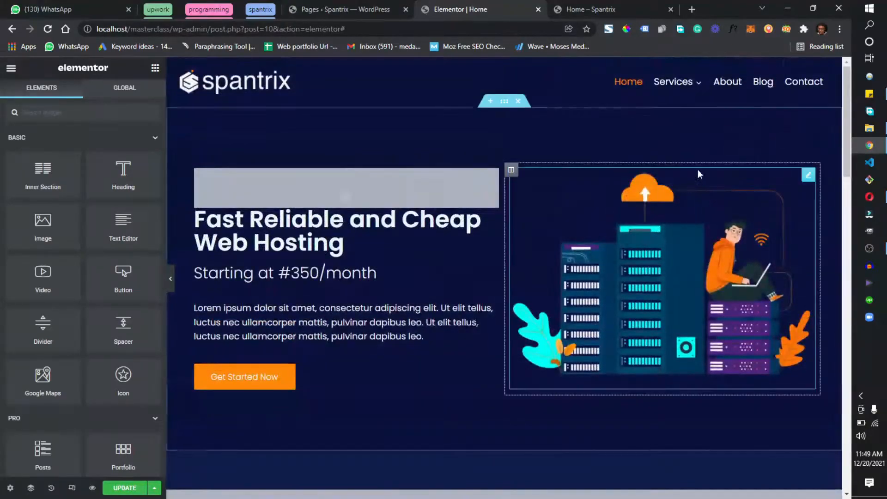
{"action": "scroll", "coordinate": [702, 251], "scroll_direction": "down", "scroll_amount": 18}
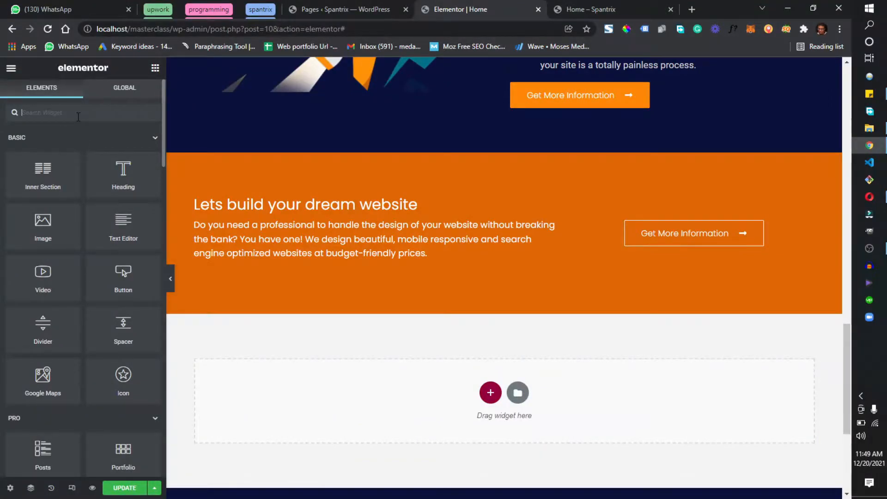
{"action": "type", "text": "acn"}
{"action": "key", "text": "BackSpace"}
{"action": "key", "text": "BackSpace"}
{"action": "type", "text": "ncho"}
{"action": "left_click_drag", "start_coordinate": [33, 143], "coordinate": [316, 204]}
{"action": "left_click_drag", "start_coordinate": [309, 200], "coordinate": [305, 202]}
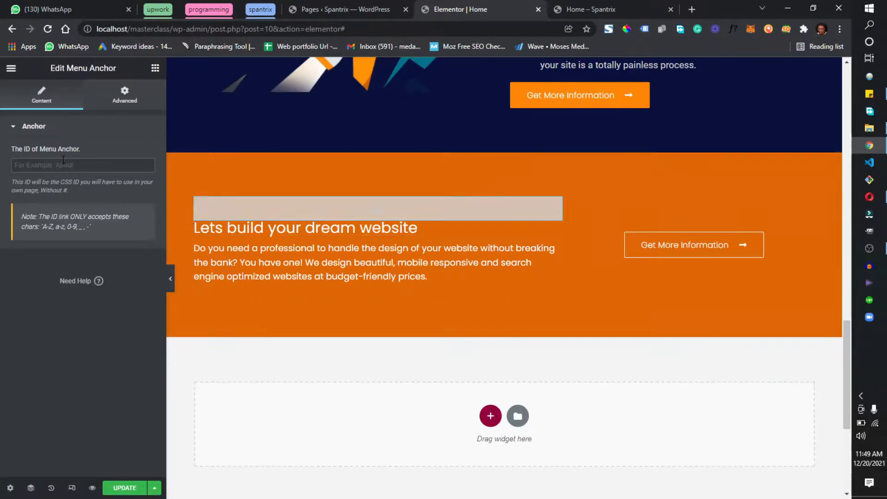
{"action": "left_click", "coordinate": [52, 167]}
{"action": "type", "text": "contact"}
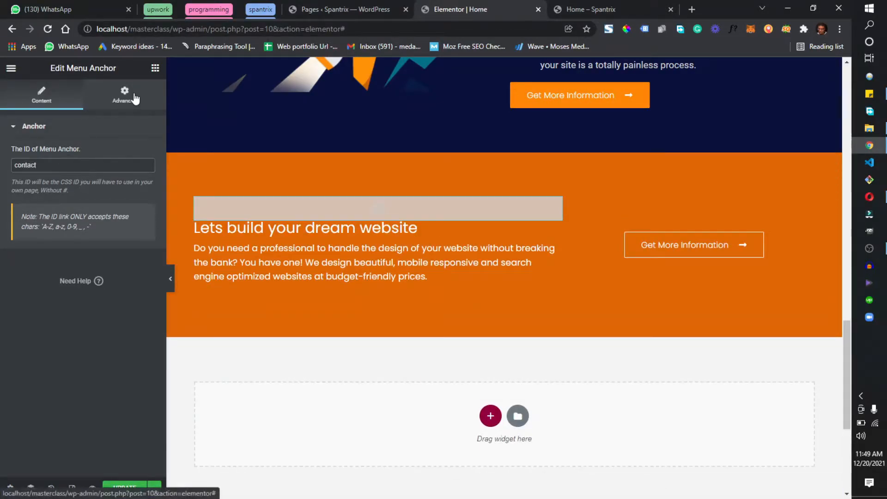
- Unlink the contact anchor's margin values, set its top margin to 30 px, and update the page
{"action": "left_click", "coordinate": [125, 95]}
{"action": "left_click", "coordinate": [141, 168]}
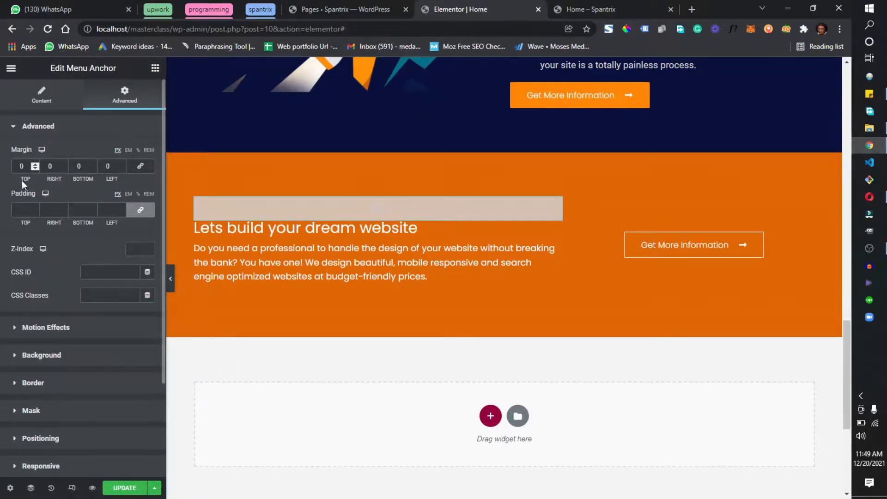
{"action": "type", "text": "3"}
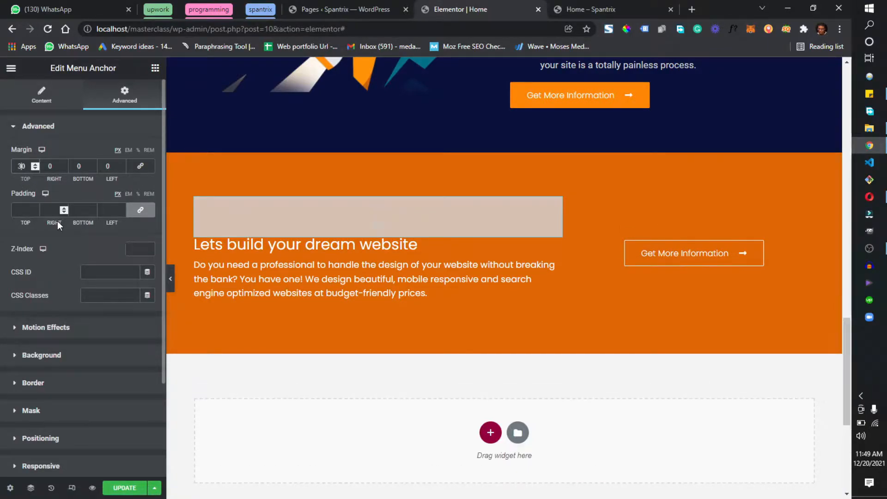
{"action": "left_click", "coordinate": [130, 493]}
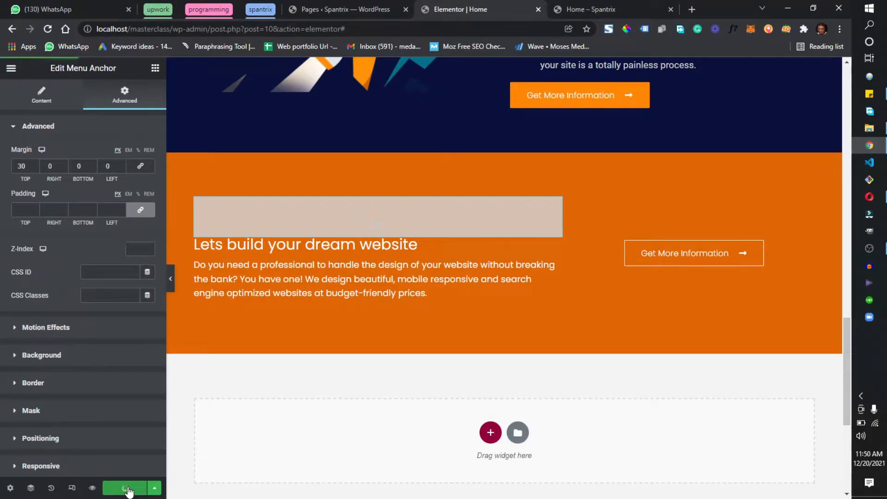
- Open the WordPress Menus screen and examine the structure of the main menu
{"action": "scroll", "coordinate": [365, 300], "scroll_direction": "up", "scroll_amount": 10}
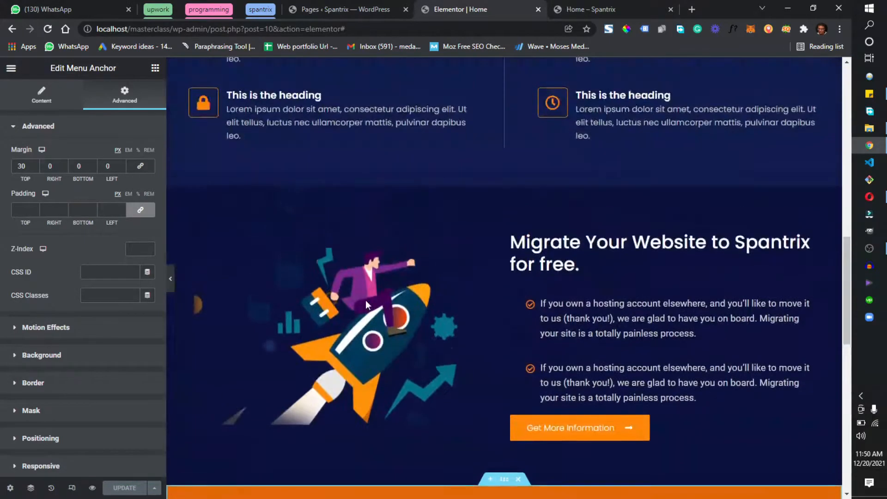
{"action": "scroll", "coordinate": [383, 213], "scroll_direction": "down", "scroll_amount": 3}
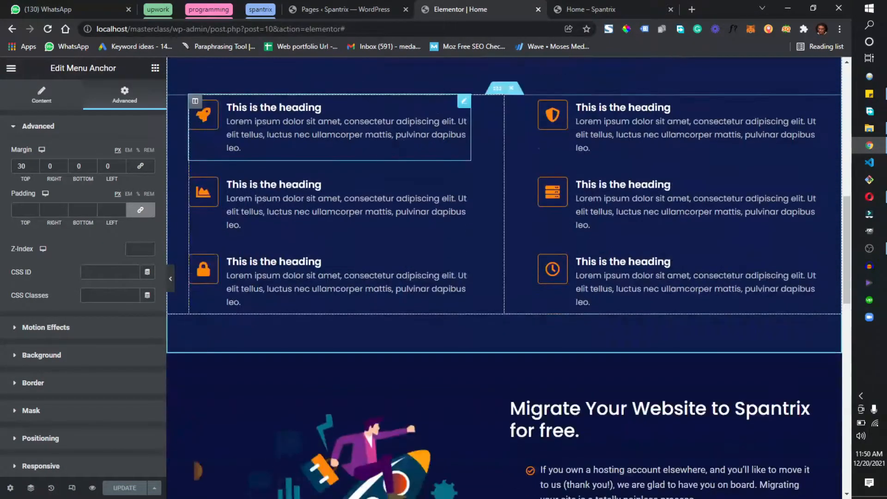
{"action": "left_click", "coordinate": [344, 10]}
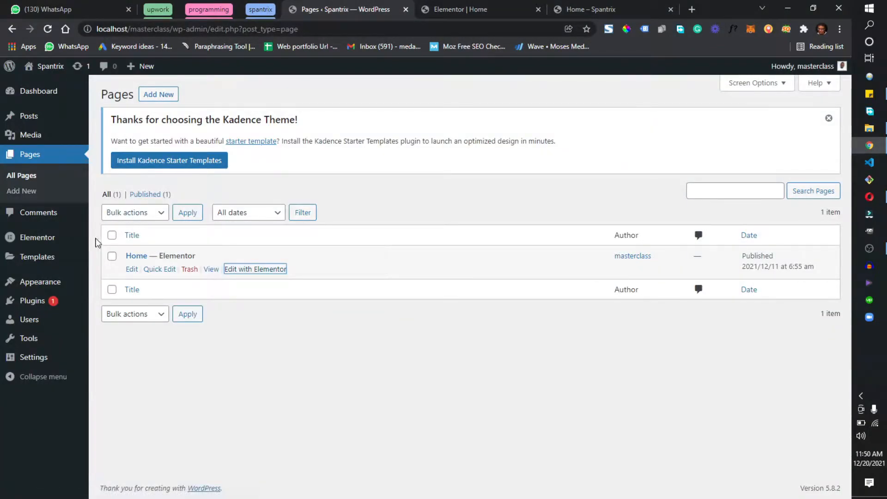
{"action": "mouse_move", "coordinate": [48, 284]}
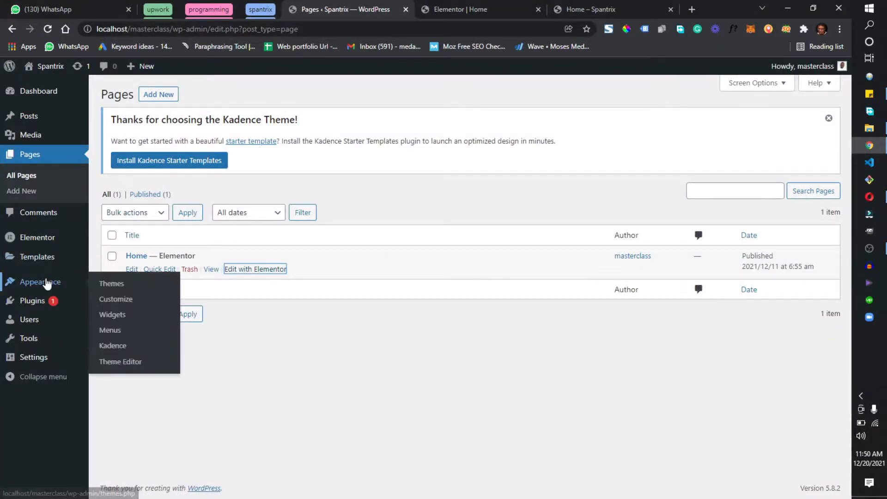
{"action": "left_click", "coordinate": [119, 336]}
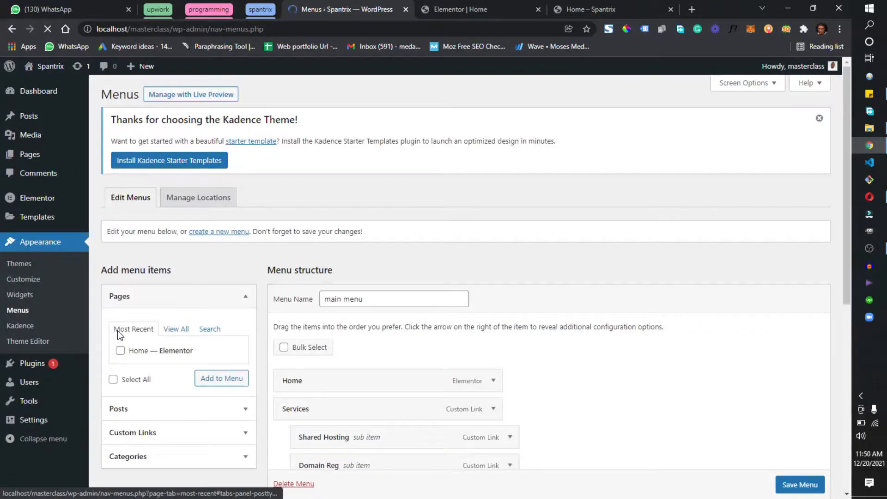
{"action": "scroll", "coordinate": [376, 295], "scroll_direction": "down", "scroll_amount": 7}
{"action": "scroll", "coordinate": [323, 291], "scroll_direction": "up", "scroll_amount": 6}
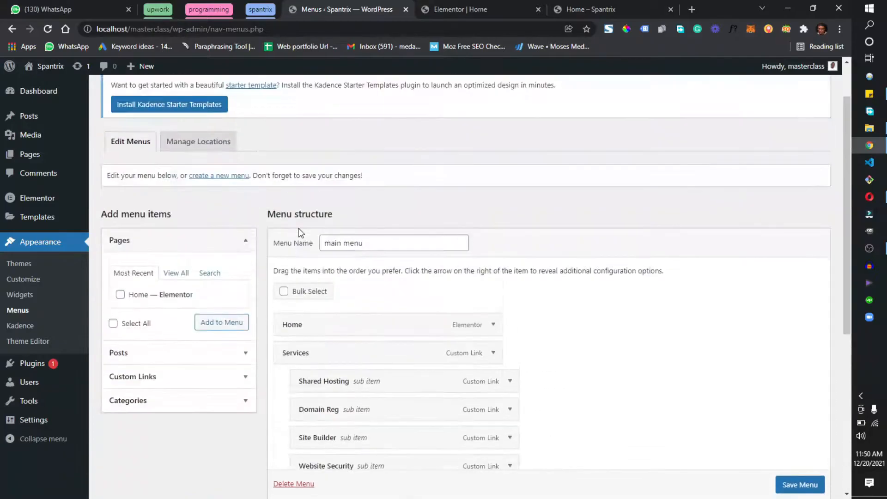
{"action": "scroll", "coordinate": [315, 247], "scroll_direction": "down", "scroll_amount": 3}
{"action": "scroll", "coordinate": [349, 258], "scroll_direction": "up", "scroll_amount": 3}
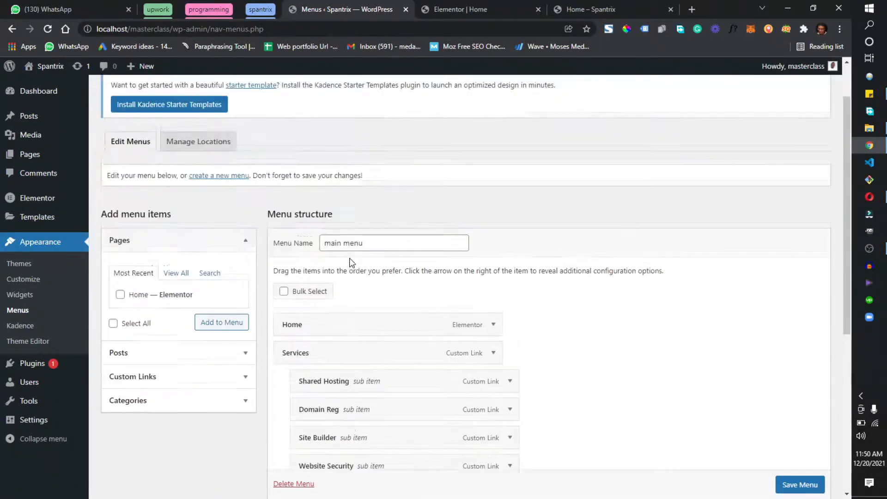
{"action": "scroll", "coordinate": [139, 176], "scroll_direction": "up", "scroll_amount": 1}
- View the live Spantrix site in a new browser tab and close that tab
{"action": "mouse_move", "coordinate": [39, 74]}
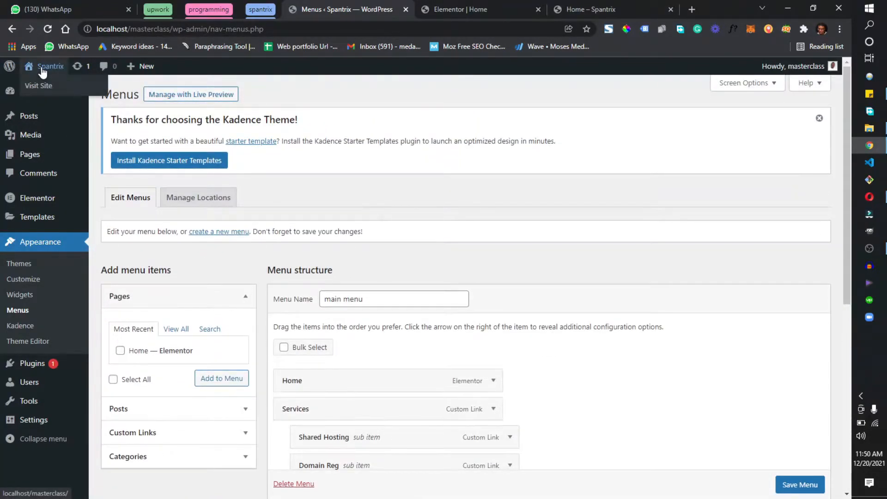
{"action": "right_click", "coordinate": [45, 88]}
{"action": "left_click", "coordinate": [91, 94]}
{"action": "left_click", "coordinate": [545, 2]}
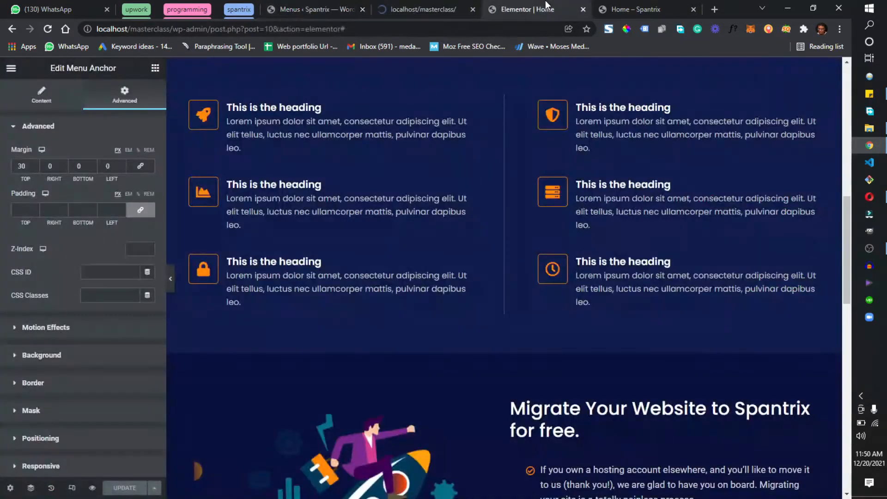
{"action": "left_click", "coordinate": [429, 3]}
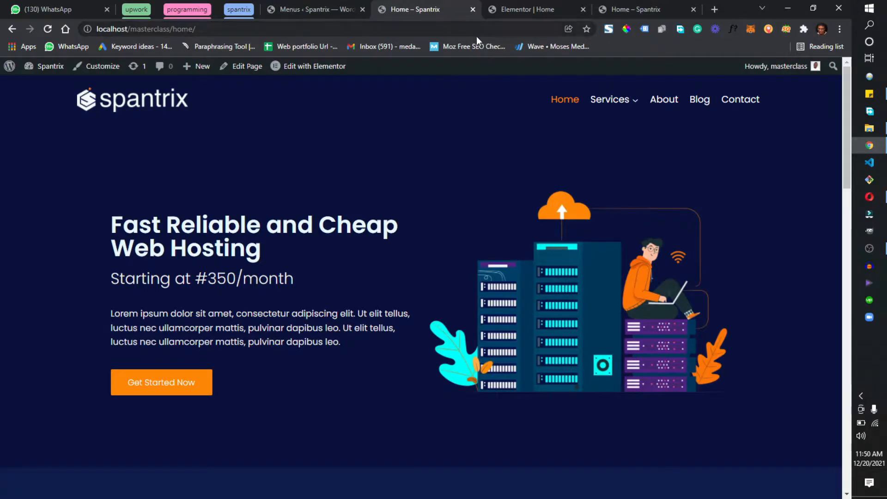
{"action": "left_click", "coordinate": [476, 10]}
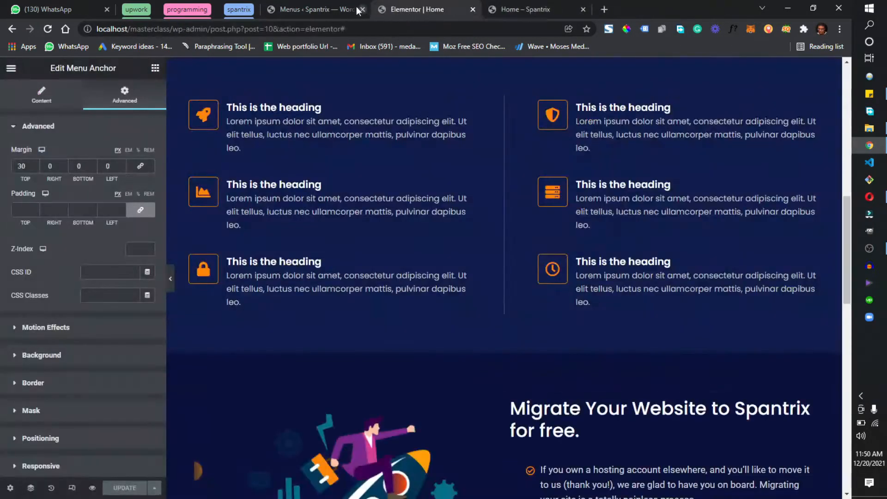
- Reopen the site from the WordPress admin in a new tab to check which page its root address displays
{"action": "left_click", "coordinate": [330, 7]}
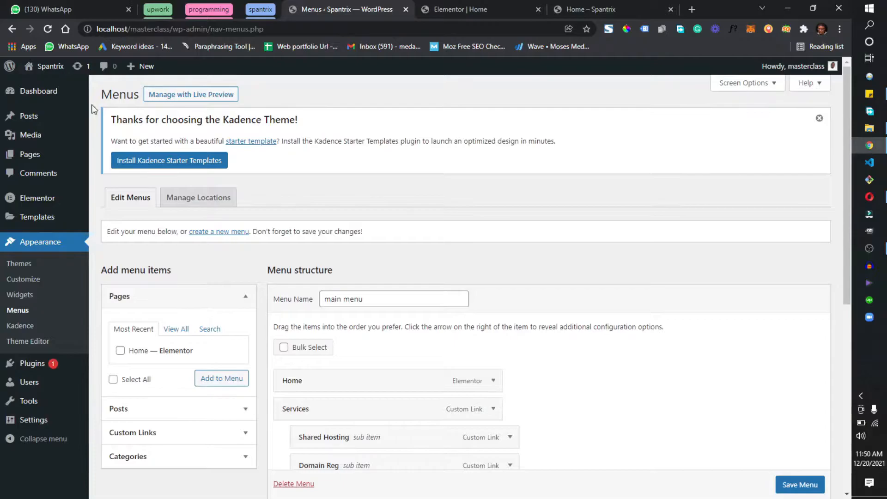
{"action": "mouse_move", "coordinate": [48, 66]}
{"action": "right_click", "coordinate": [44, 85]}
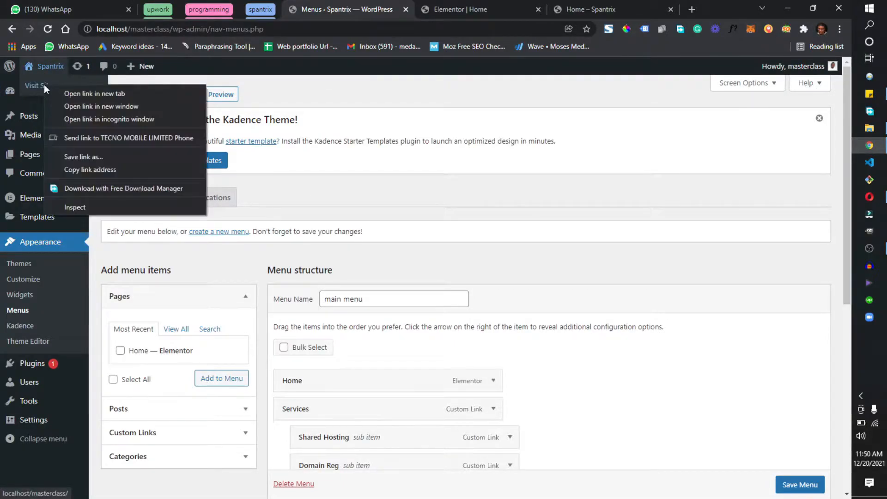
{"action": "left_click", "coordinate": [71, 91]}
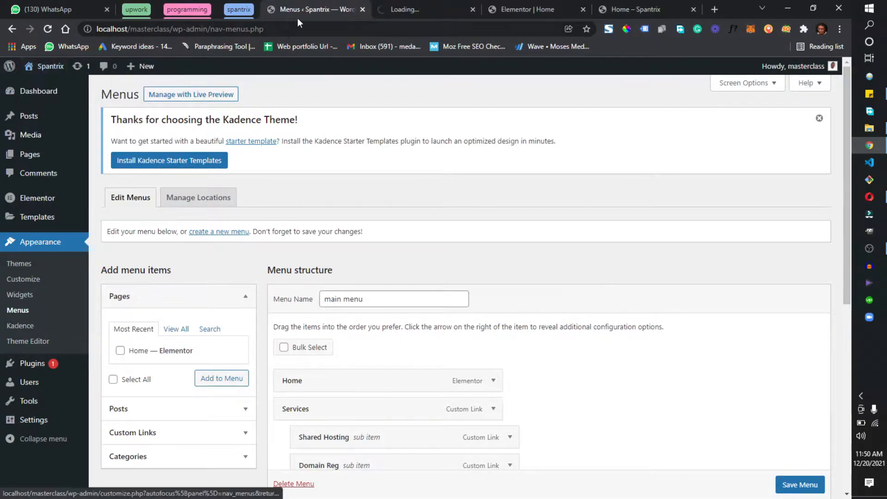
{"action": "left_click", "coordinate": [391, 6]}
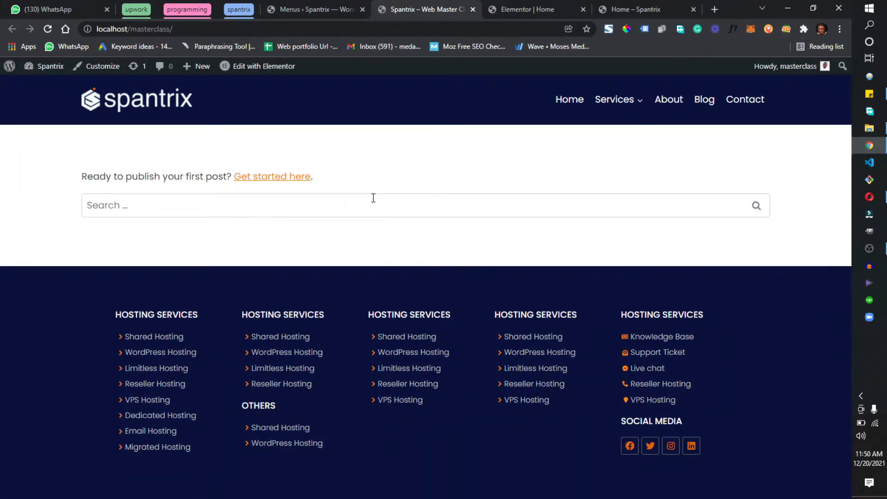
- In the Reading settings, make the homepage display a static page, choose Home as the homepage, and save the changes
{"action": "left_click", "coordinate": [315, 1]}
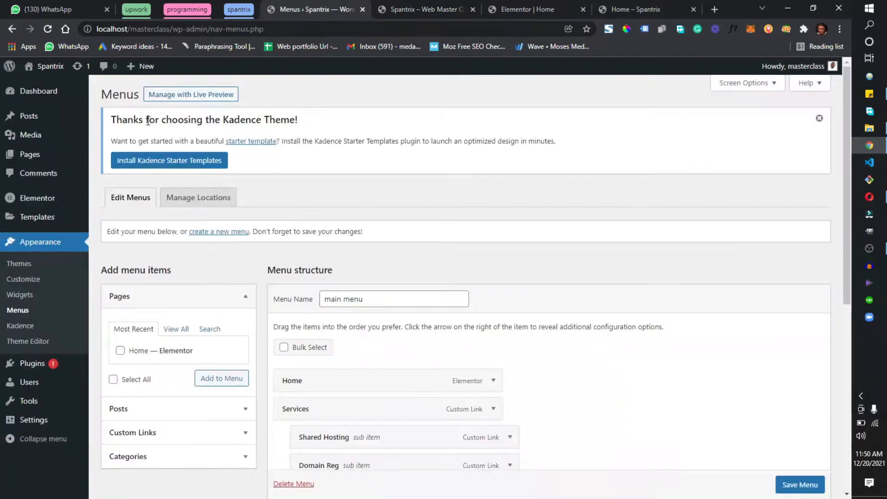
{"action": "mouse_move", "coordinate": [46, 422]}
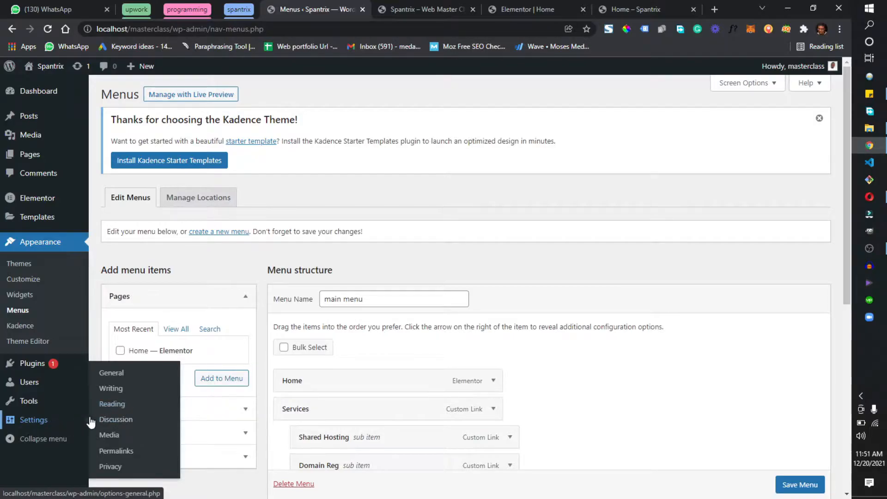
{"action": "left_click", "coordinate": [115, 407]}
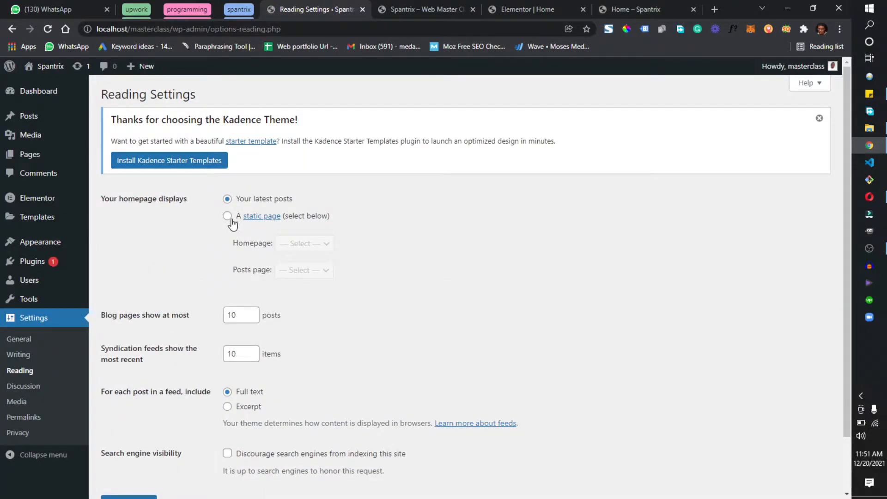
{"action": "left_click", "coordinate": [228, 216]}
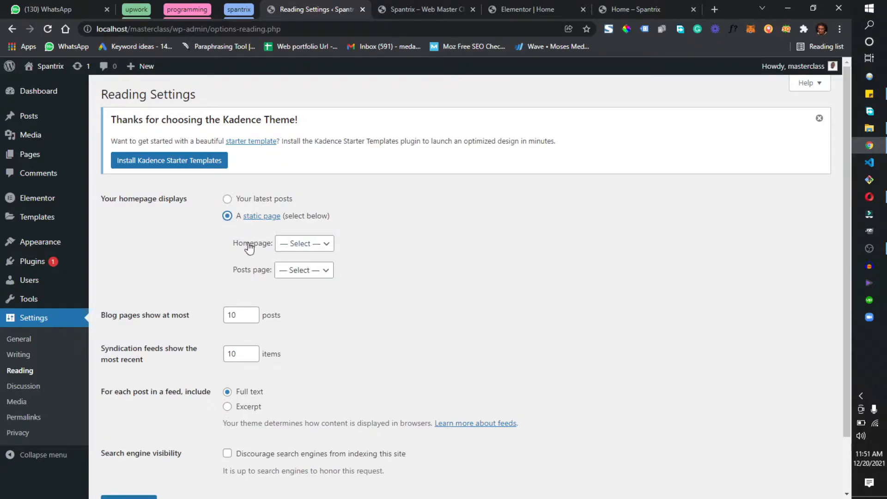
{"action": "left_click", "coordinate": [282, 244]}
{"action": "left_click", "coordinate": [291, 269]}
{"action": "scroll", "coordinate": [153, 457], "scroll_direction": "down", "scroll_amount": 2}
{"action": "left_click", "coordinate": [142, 443]}
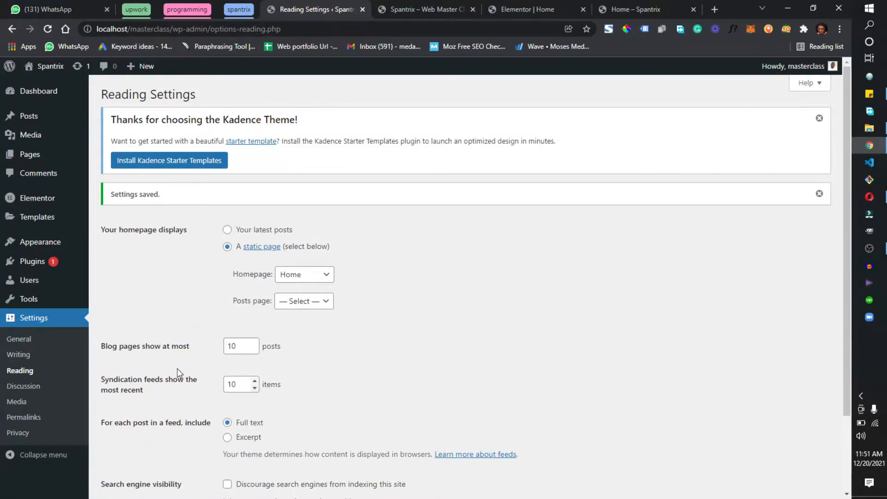
- View the live site in a new tab, look through its front page, and compare it with the previously opened tab
{"action": "mouse_move", "coordinate": [45, 71]}
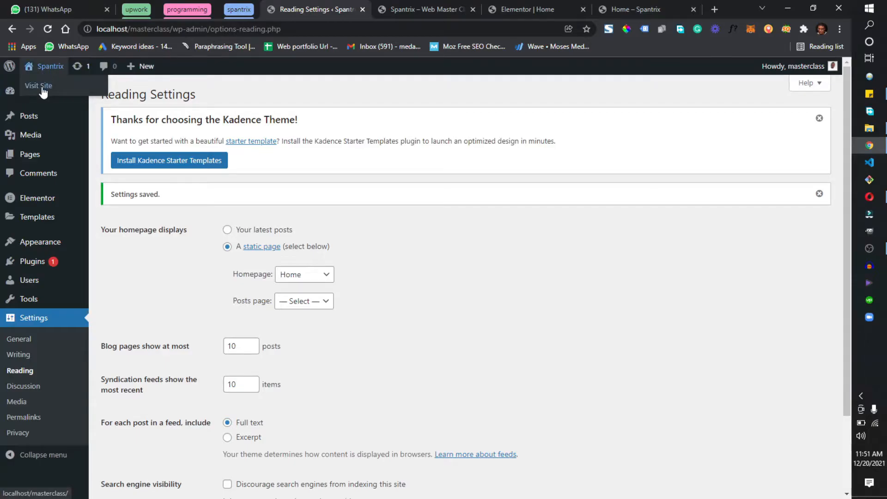
{"action": "right_click", "coordinate": [42, 86]}
{"action": "left_click", "coordinate": [118, 95]}
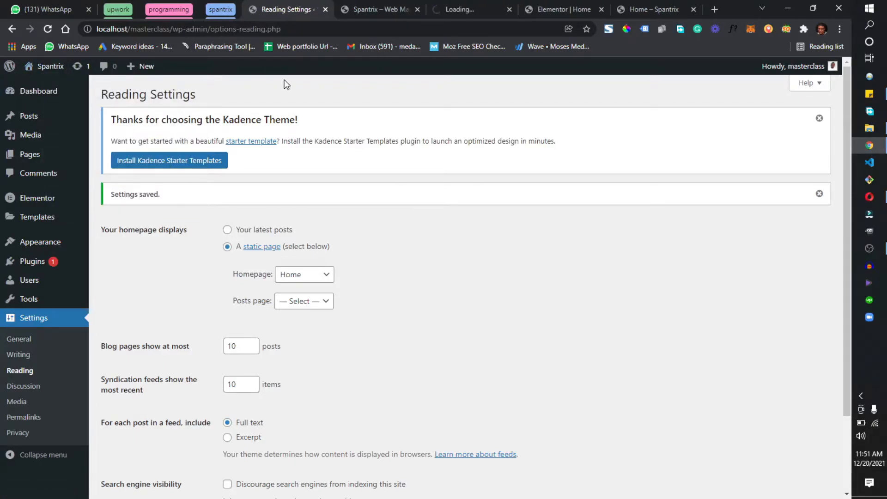
{"action": "left_click", "coordinate": [465, 2]}
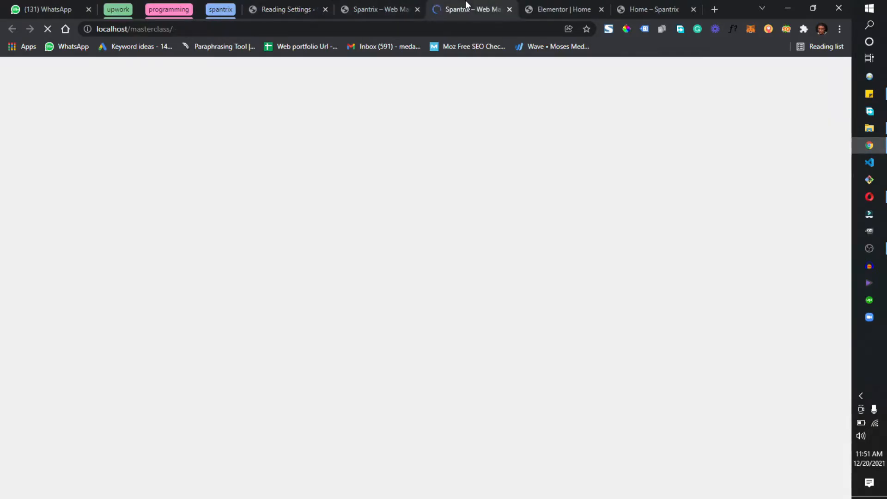
{"action": "scroll", "coordinate": [400, 182], "scroll_direction": "down", "scroll_amount": 15}
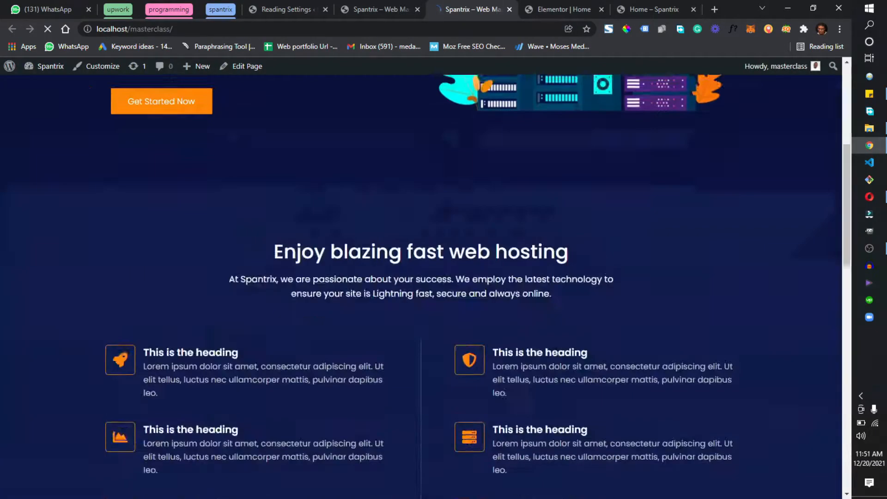
{"action": "scroll", "coordinate": [418, 213], "scroll_direction": "down", "scroll_amount": 6}
{"action": "scroll", "coordinate": [431, 205], "scroll_direction": "up", "scroll_amount": 16}
{"action": "left_click", "coordinate": [368, 6]}
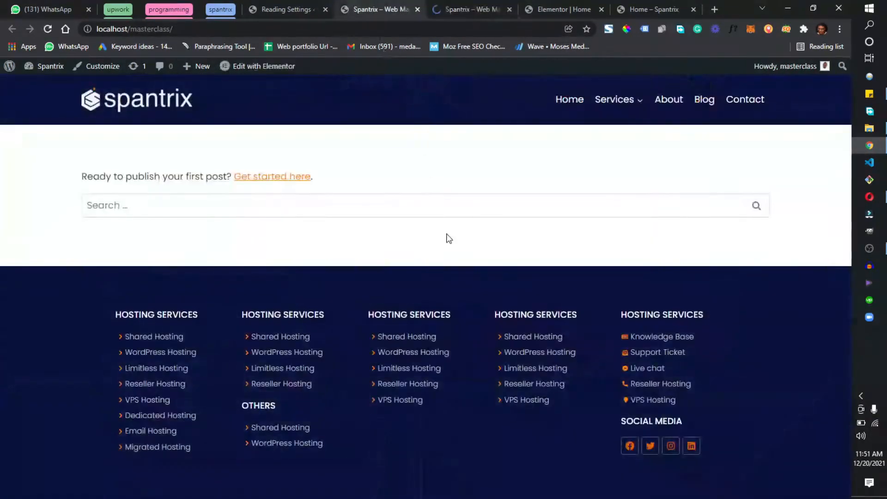
- Look through the live site's front page and close the duplicate tab that still shows the empty posts page
{"action": "left_click", "coordinate": [473, 2]}
{"action": "scroll", "coordinate": [448, 220], "scroll_direction": "up", "scroll_amount": 5}
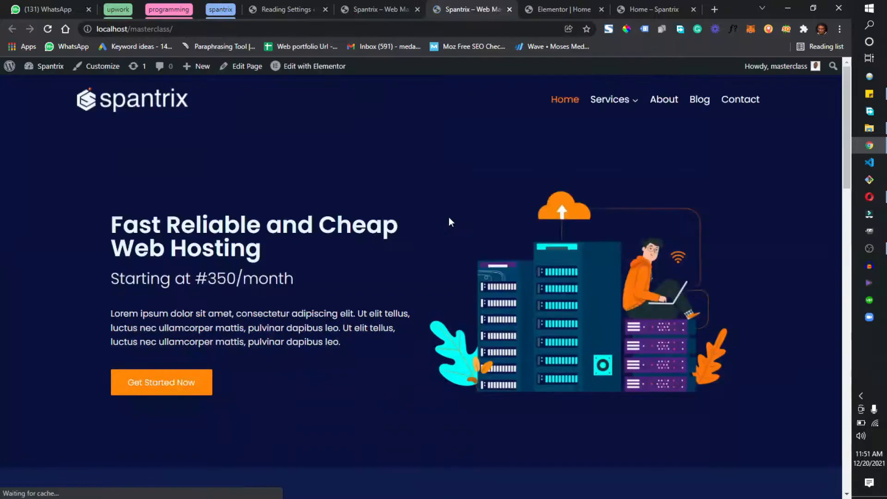
{"action": "scroll", "coordinate": [421, 222], "scroll_direction": "down", "scroll_amount": 1}
{"action": "scroll", "coordinate": [422, 223], "scroll_direction": "down", "scroll_amount": 18}
{"action": "scroll", "coordinate": [425, 224], "scroll_direction": "up", "scroll_amount": 19}
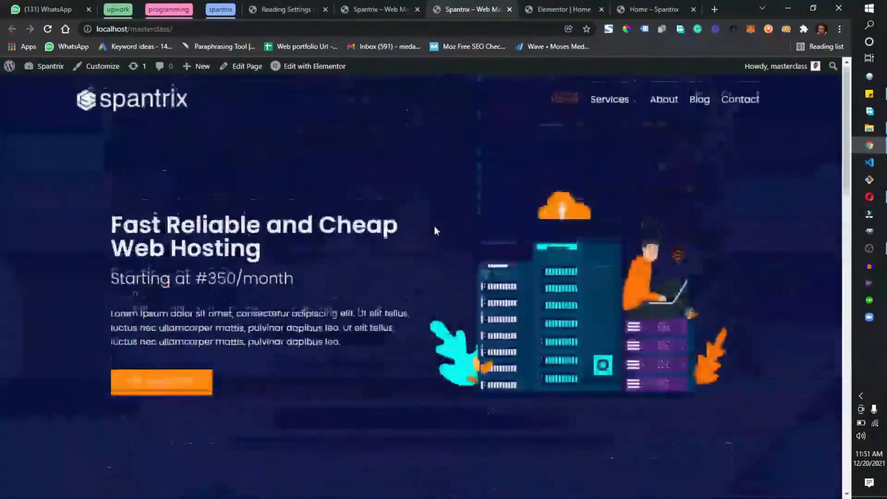
{"action": "left_click", "coordinate": [398, 9]}
{"action": "left_click", "coordinate": [418, 8]}
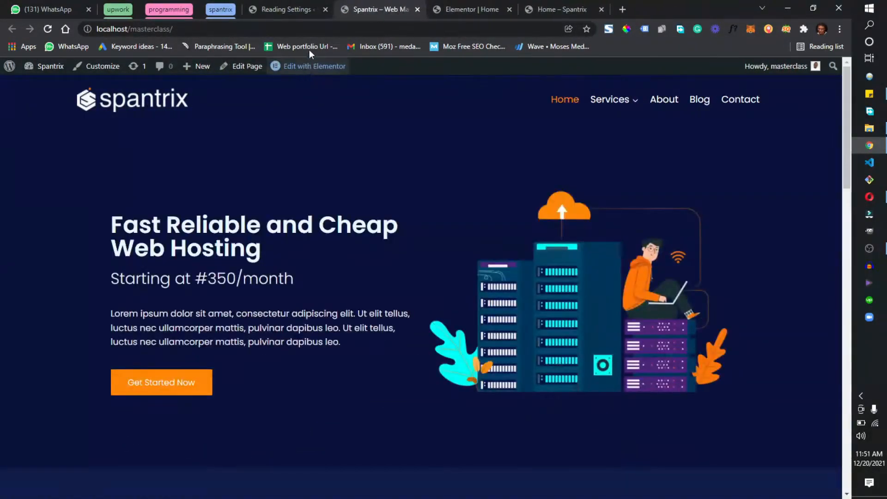
- Copy the live site's root address and open the WordPress Menus page to check the Home item's settings
{"action": "left_click", "coordinate": [221, 30]}
{"action": "key", "text": "ctrl+c"}
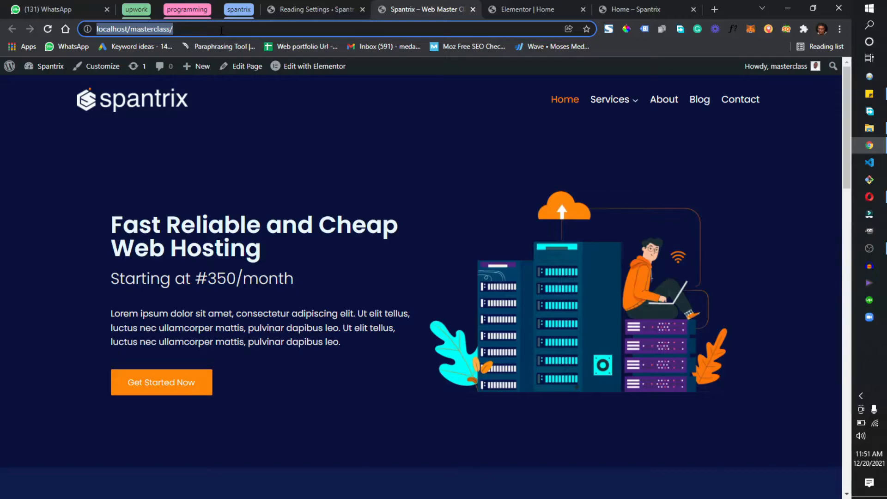
{"action": "left_click", "coordinate": [310, 2]}
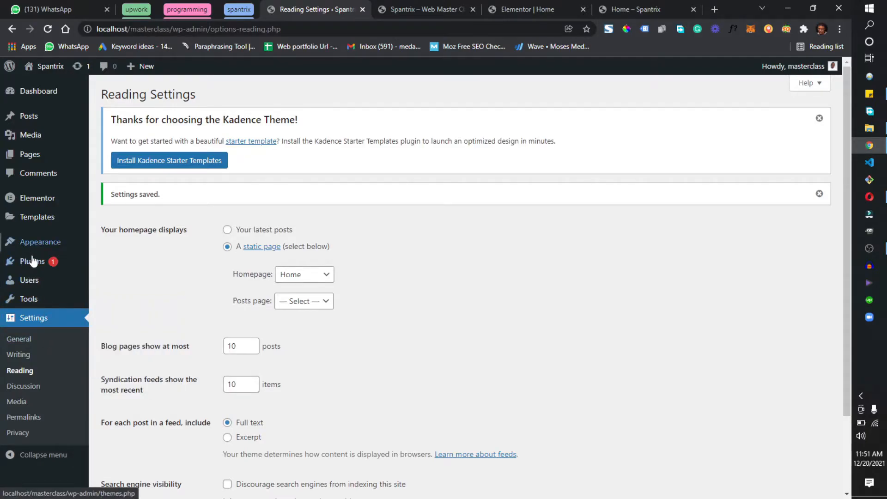
{"action": "mouse_move", "coordinate": [47, 245]}
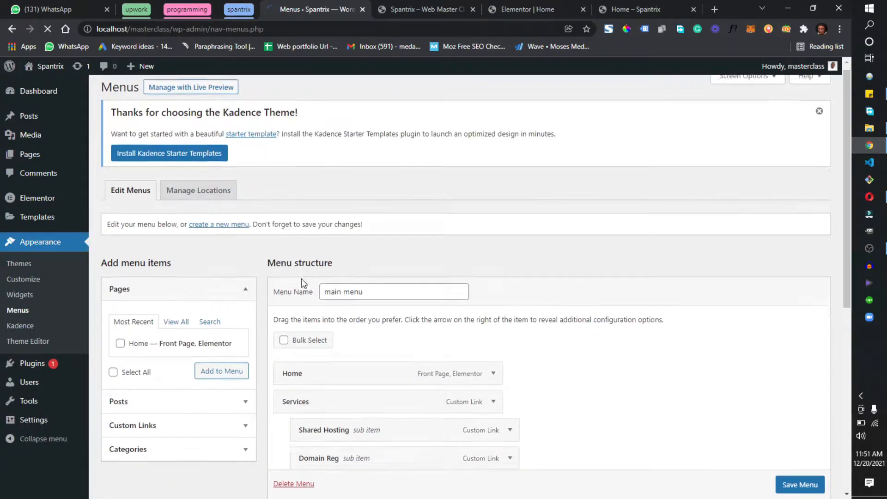
{"action": "scroll", "coordinate": [356, 283], "scroll_direction": "down", "scroll_amount": 5}
{"action": "left_click", "coordinate": [494, 159]}
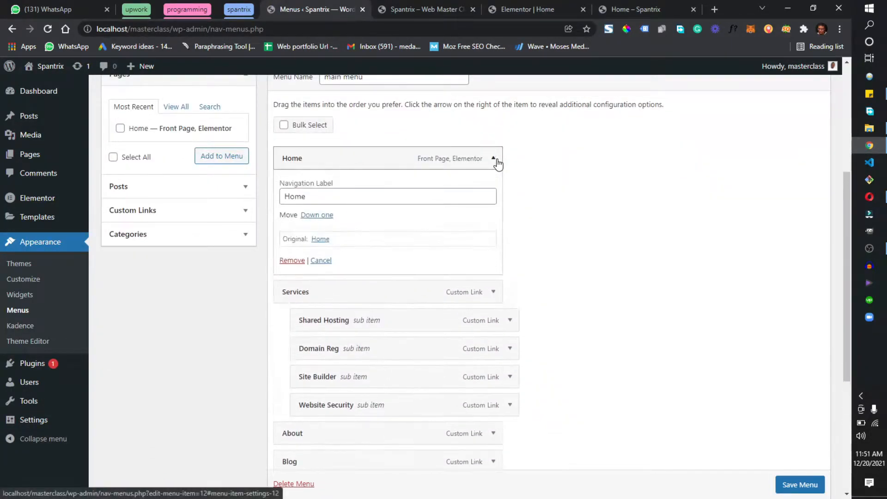
{"action": "left_click", "coordinate": [494, 159]}
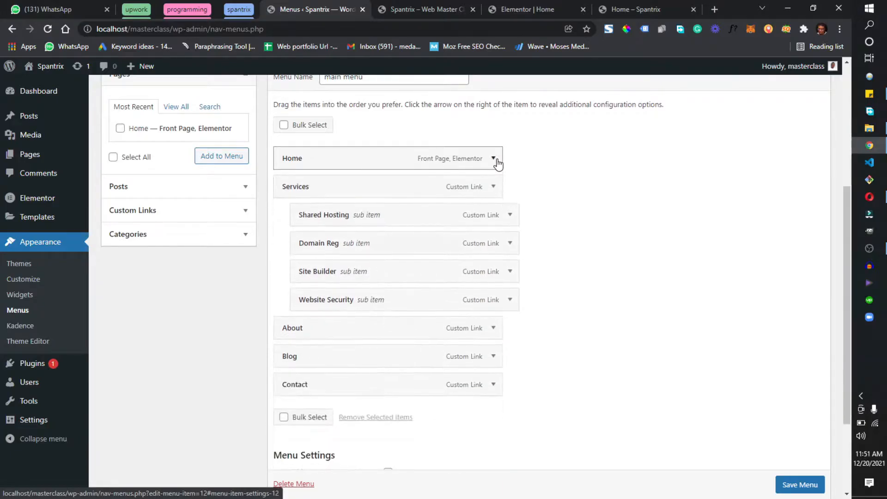
{"action": "left_click", "coordinate": [158, 212]}
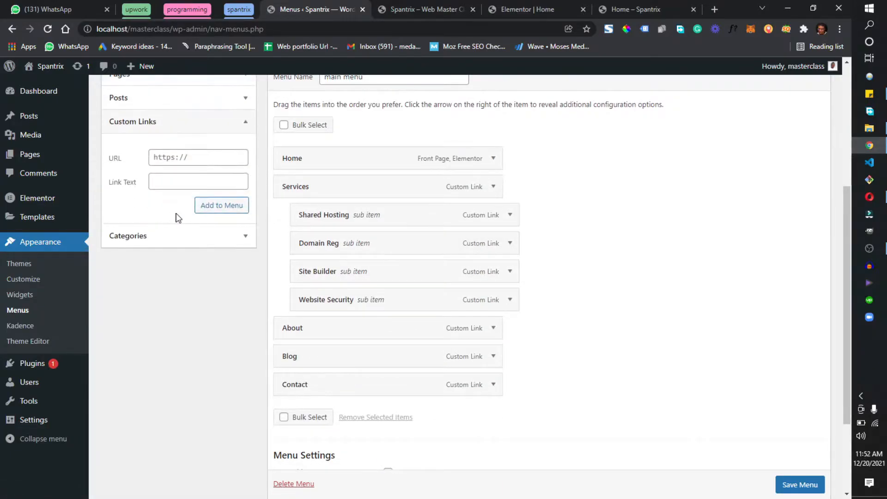
{"action": "left_click", "coordinate": [168, 158]}
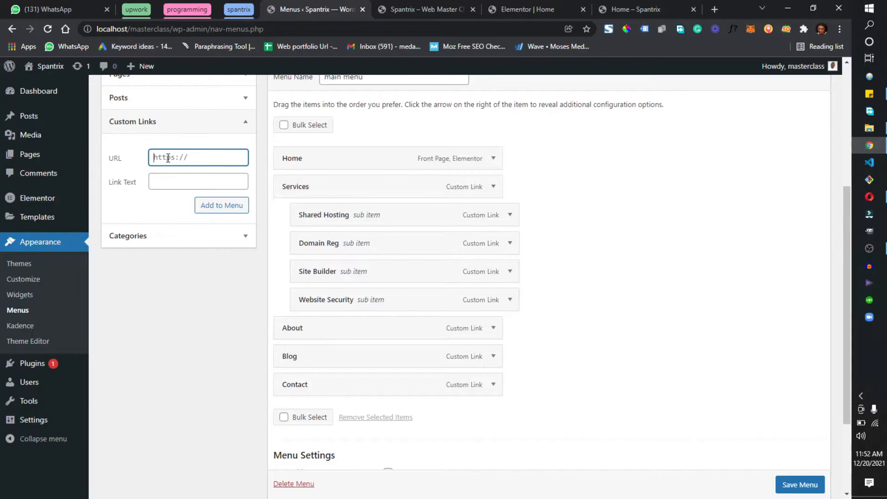
{"action": "key", "text": "ctrl+v"}
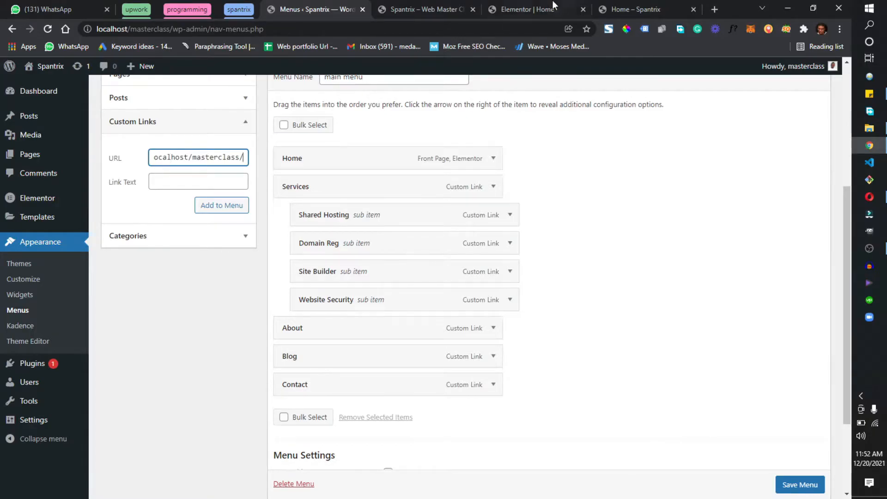
{"action": "left_click", "coordinate": [423, 9]}
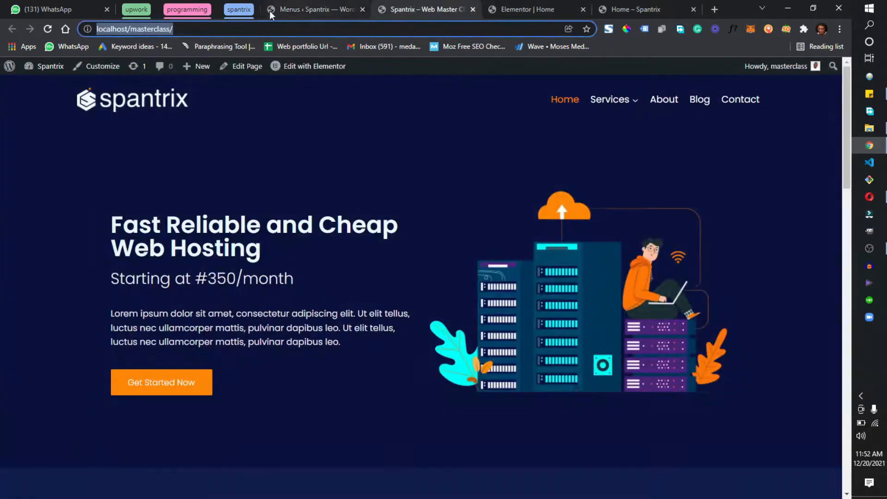
{"action": "left_click", "coordinate": [320, 8]}
{"action": "left_click_drag", "start_coordinate": [235, 157], "coordinate": [247, 156]}
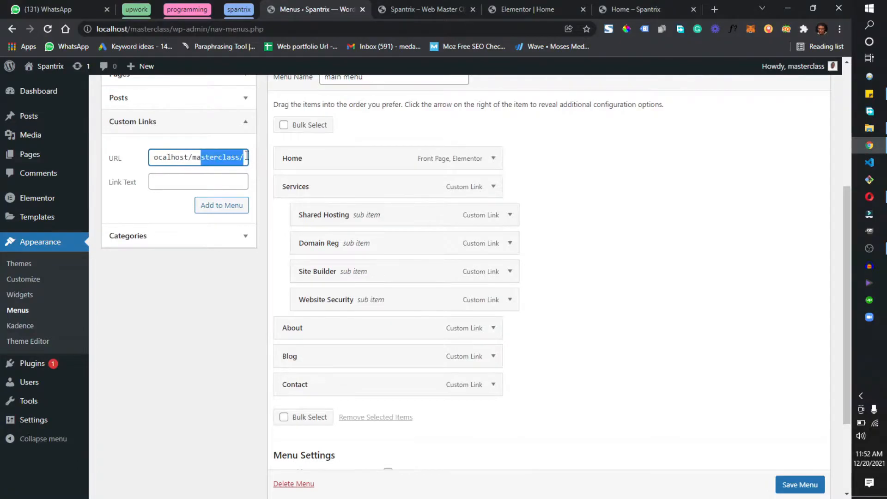
{"action": "left_click", "coordinate": [243, 156]}
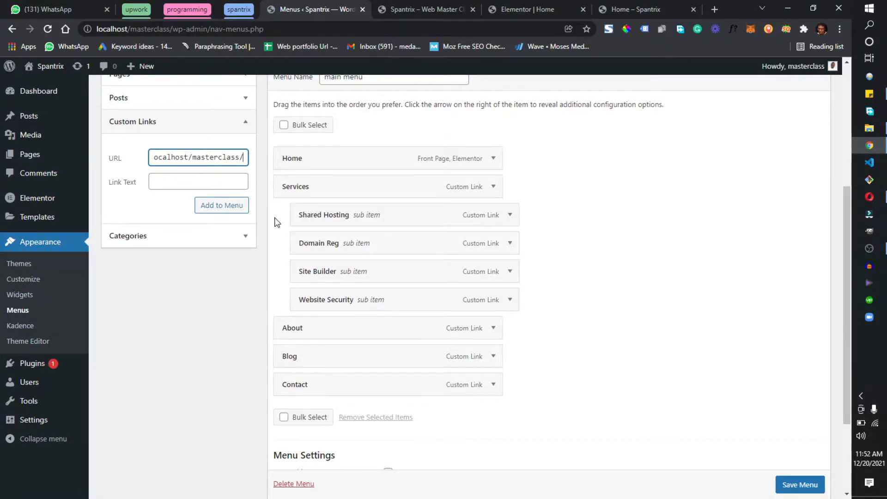
{"action": "type", "text": "#l"}
{"action": "key", "text": "BackSpace"}
{"action": "type", "text": "home"}
{"action": "left_click", "coordinate": [228, 211]}
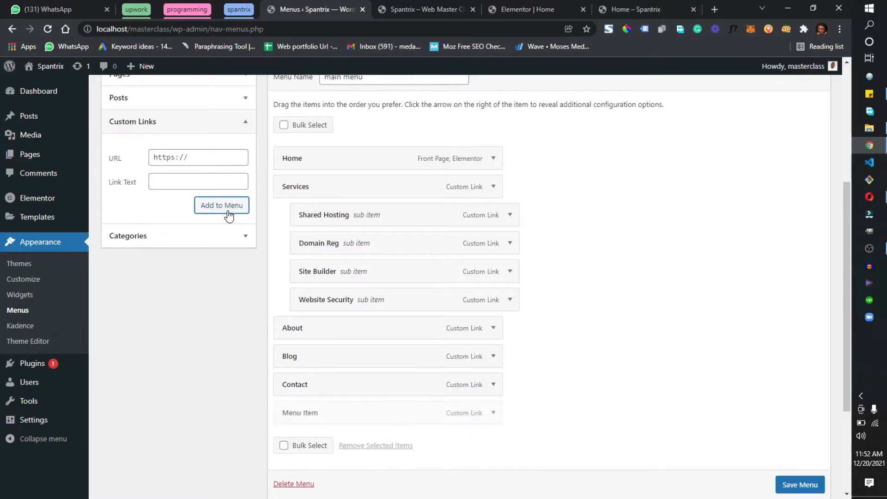
- Set the navigation label of the newly added #home menu item to Home
{"action": "scroll", "coordinate": [487, 347], "scroll_direction": "down", "scroll_amount": 3}
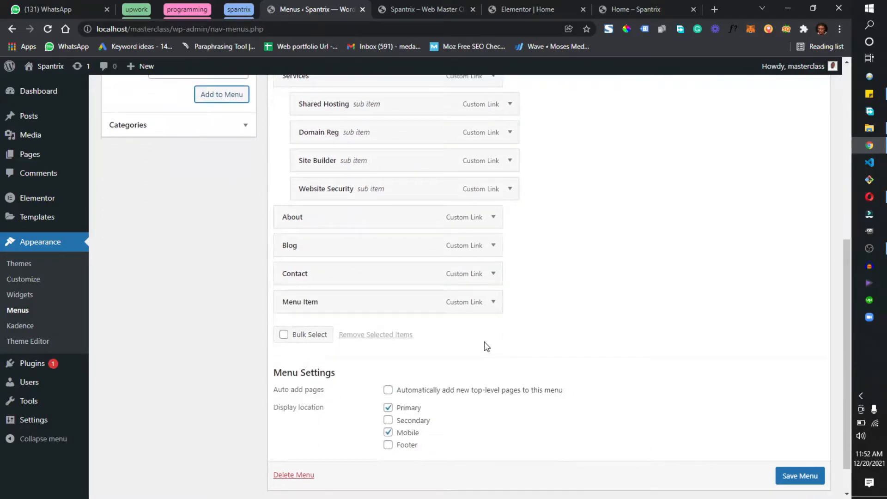
{"action": "left_click", "coordinate": [493, 301]}
{"action": "left_click", "coordinate": [330, 373]}
{"action": "triple_click", "coordinate": [330, 376]}
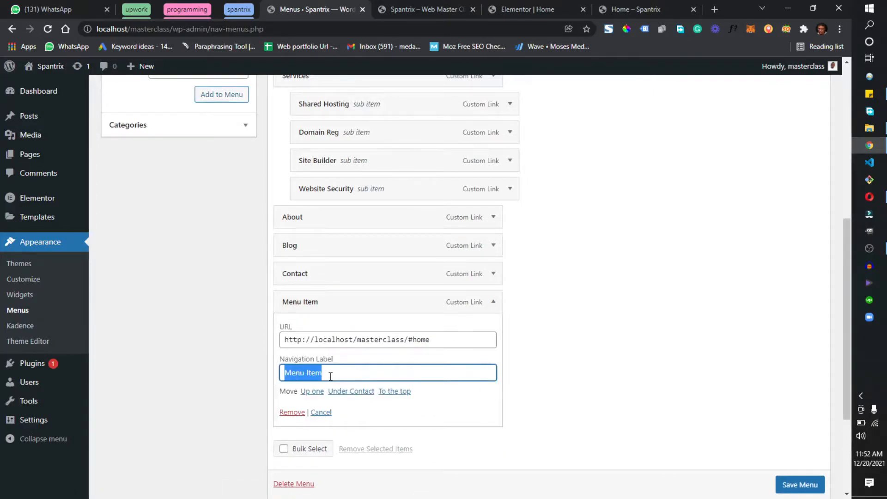
{"action": "type", "text": "Home"}
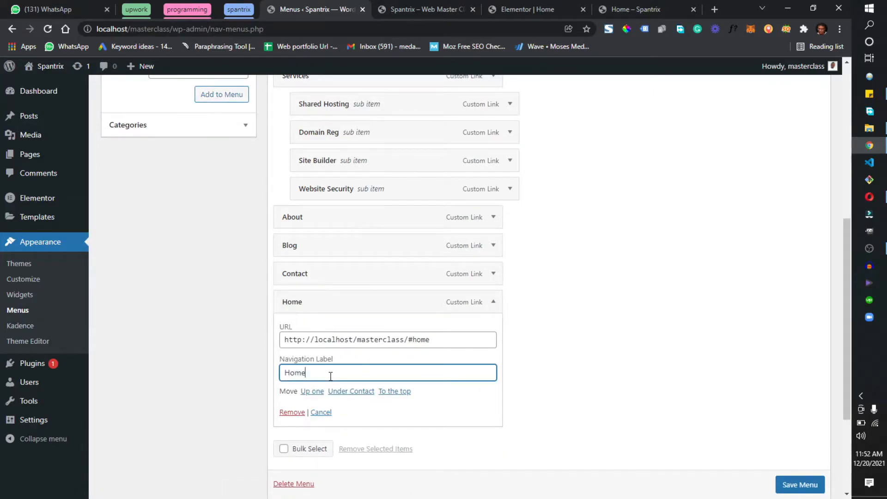
{"action": "left_click", "coordinate": [492, 305]}
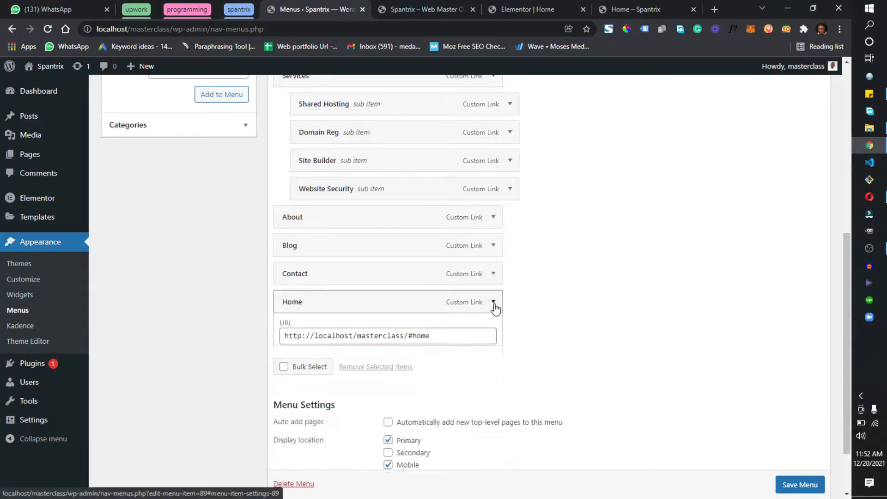
{"action": "scroll", "coordinate": [480, 312], "scroll_direction": "up", "scroll_amount": 4}
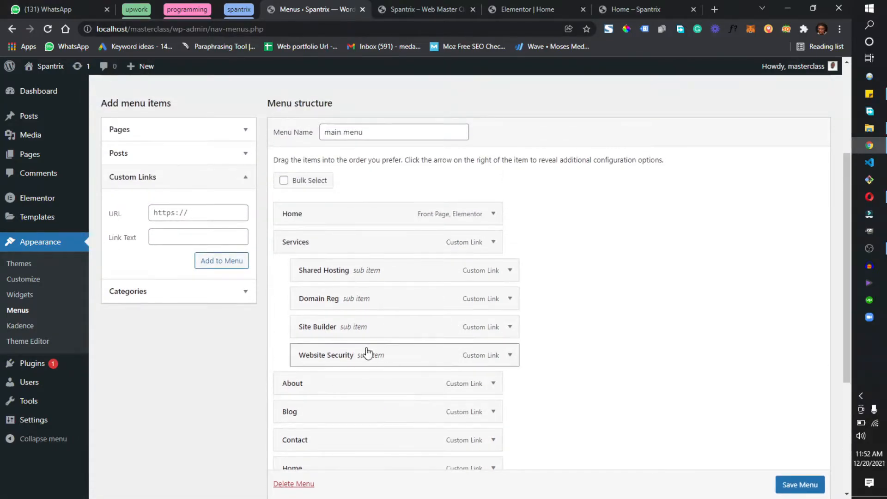
{"action": "left_click", "coordinate": [182, 210]}
{"action": "key", "text": "ctrl+v"}
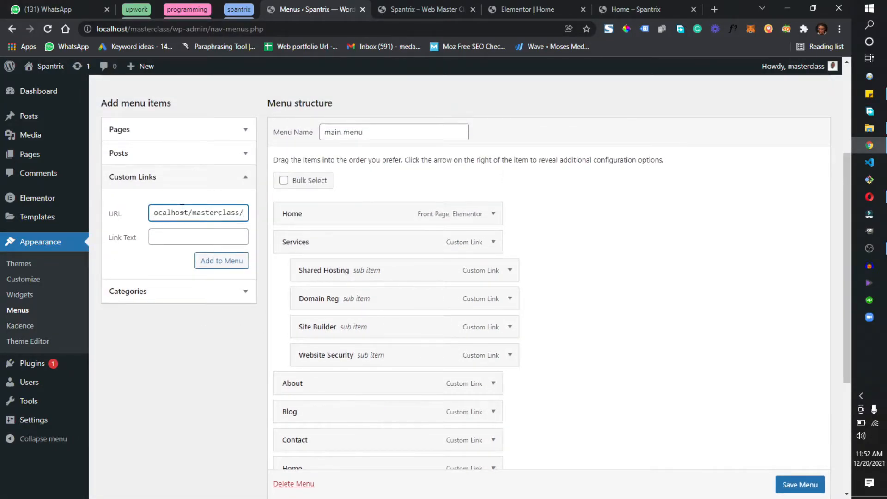
{"action": "type", "text": "#about"}
{"action": "left_click", "coordinate": [197, 238]}
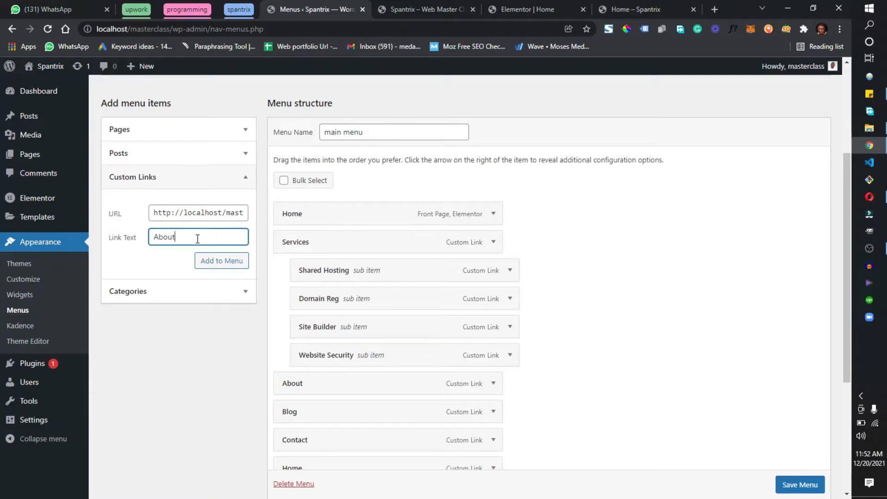
{"action": "left_click", "coordinate": [222, 262]}
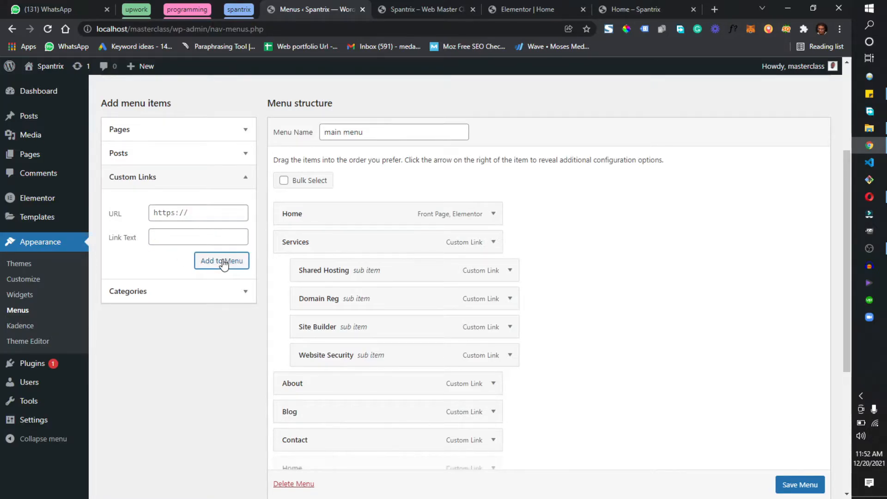
{"action": "left_click", "coordinate": [188, 207]}
{"action": "key", "text": "ctrl+v"}
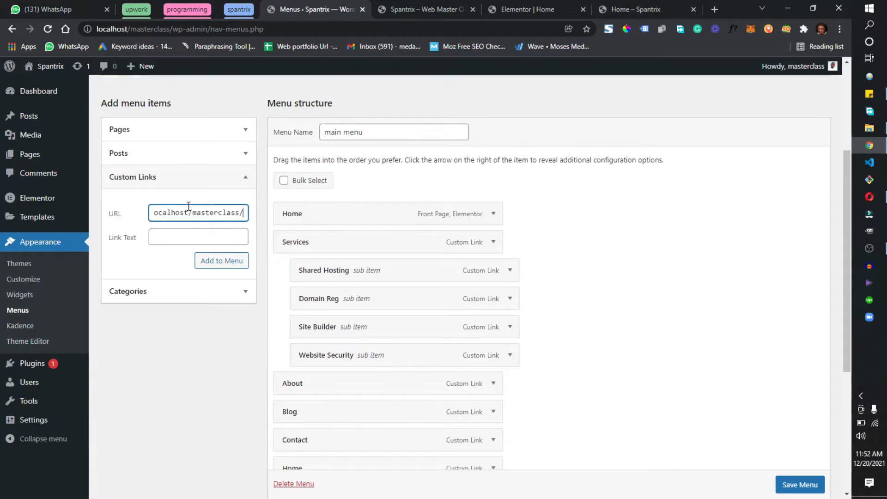
{"action": "type", "text": "#contact"}
{"action": "left_click", "coordinate": [177, 243]}
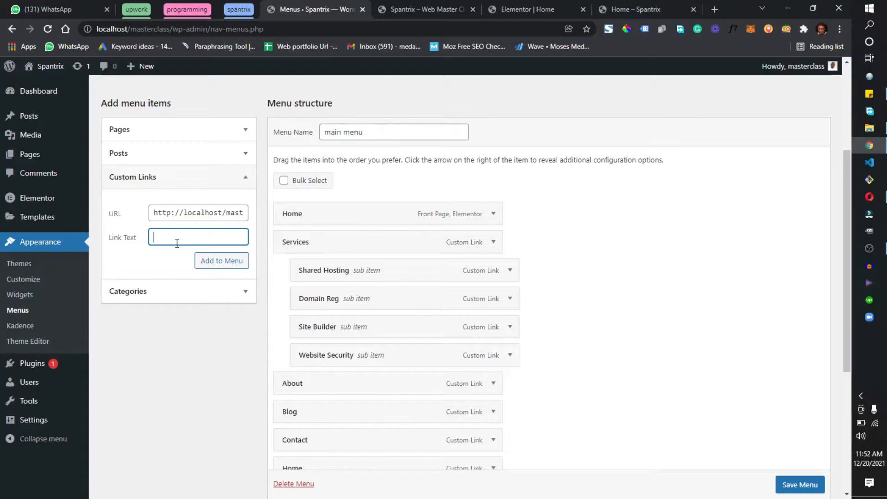
{"action": "left_click", "coordinate": [224, 260]}
- Remove the original Home, About and Contact items from the main menu, keeping the new anchor links
{"action": "scroll", "coordinate": [521, 233], "scroll_direction": "down", "scroll_amount": 2}
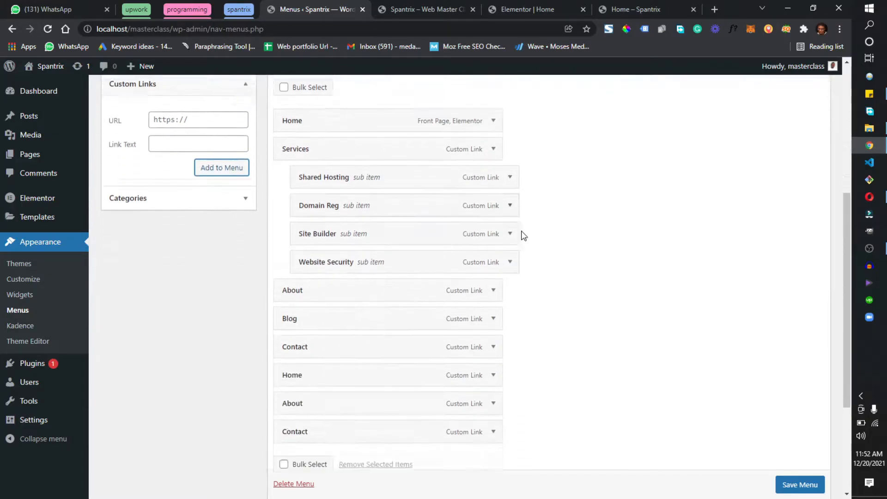
{"action": "left_click", "coordinate": [494, 103]}
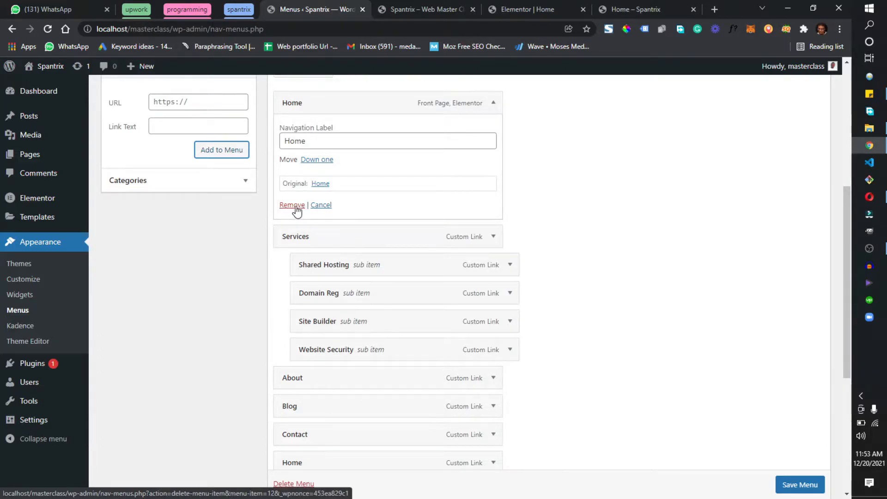
{"action": "left_click", "coordinate": [292, 205]}
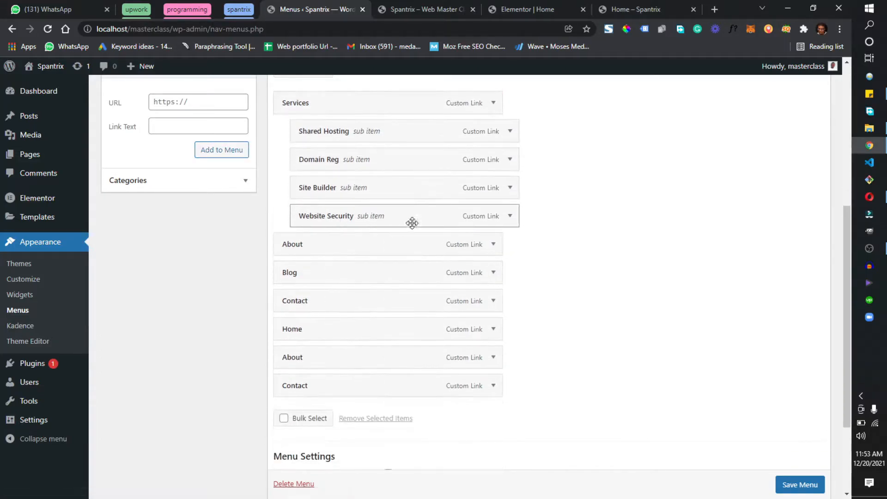
{"action": "left_click", "coordinate": [493, 246]}
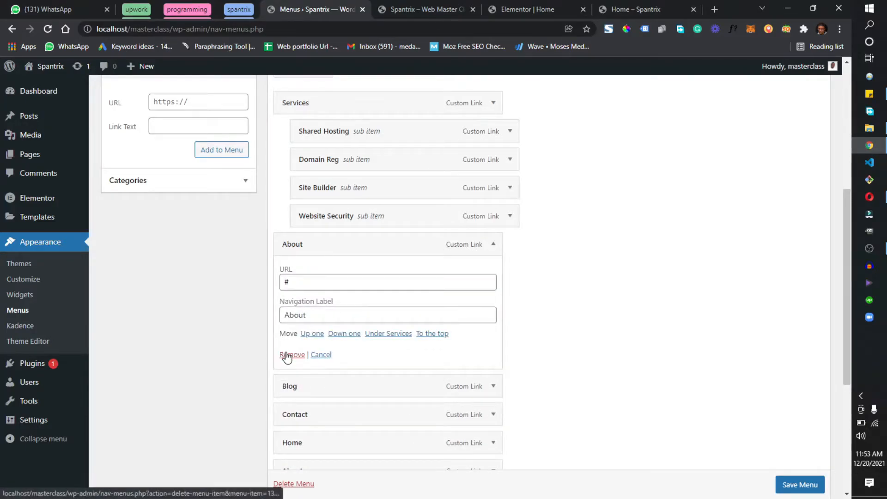
{"action": "left_click", "coordinate": [287, 355]}
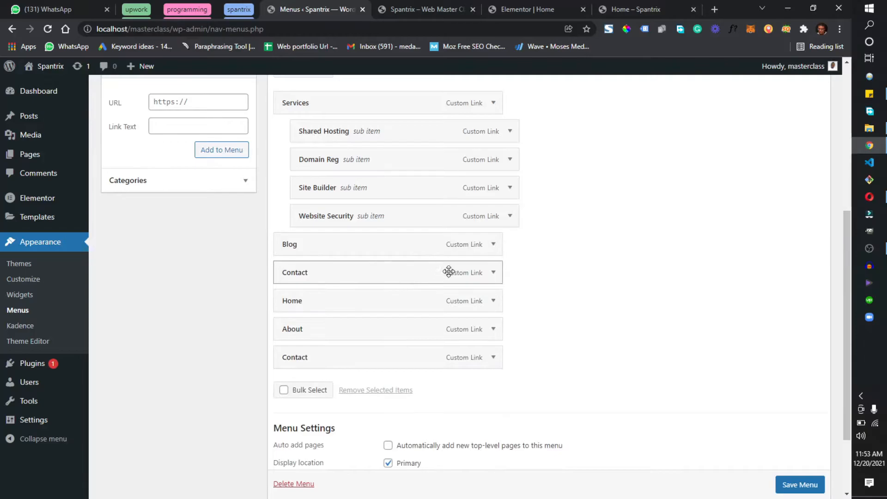
{"action": "left_click", "coordinate": [493, 273]}
{"action": "left_click", "coordinate": [292, 382]}
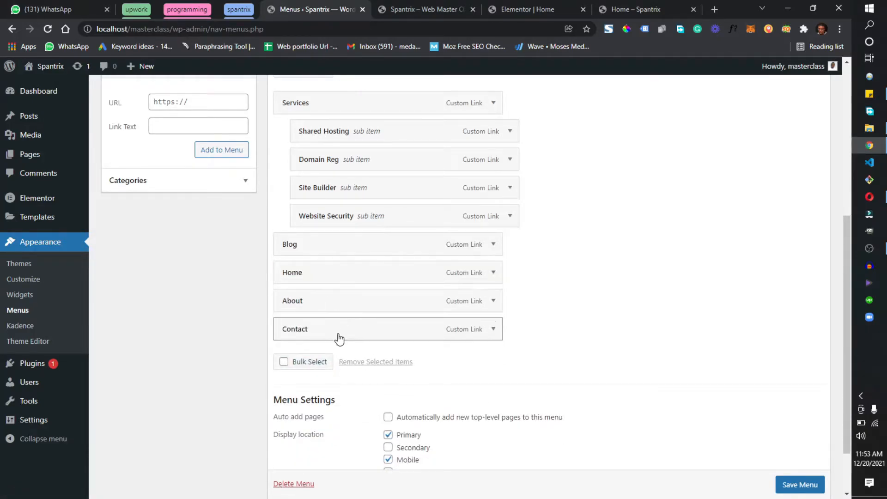
- Reorder the main menu's top-level items as Home, Services, About, Contact, Blog and save the menu
{"action": "scroll", "coordinate": [337, 351], "scroll_direction": "up", "scroll_amount": 3}
{"action": "left_click_drag", "start_coordinate": [333, 434], "coordinate": [319, 257]}
{"action": "scroll", "coordinate": [335, 393], "scroll_direction": "down", "scroll_amount": 4}
{"action": "scroll", "coordinate": [336, 325], "scroll_direction": "up", "scroll_amount": 3}
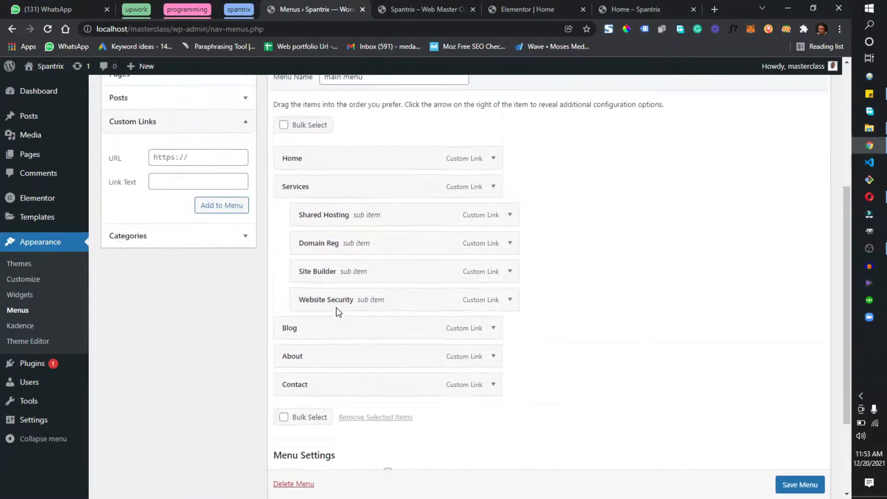
{"action": "left_click_drag", "start_coordinate": [321, 360], "coordinate": [324, 333]}
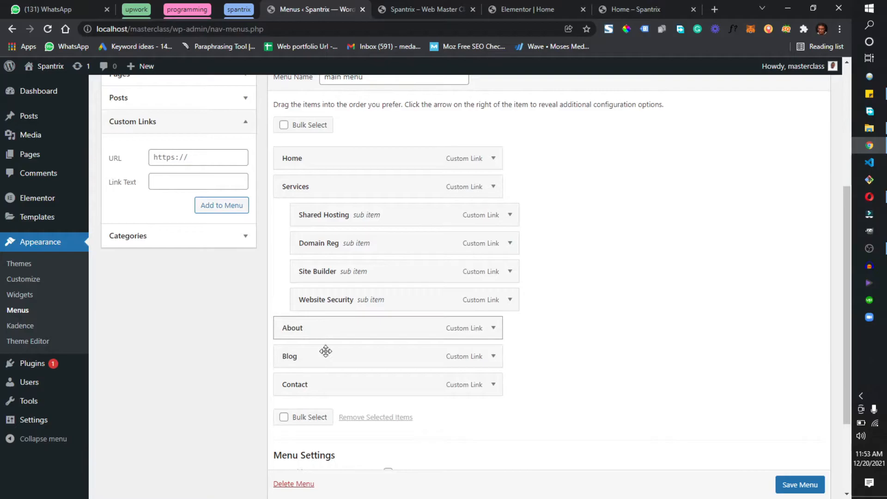
{"action": "left_click_drag", "start_coordinate": [320, 391], "coordinate": [323, 361]}
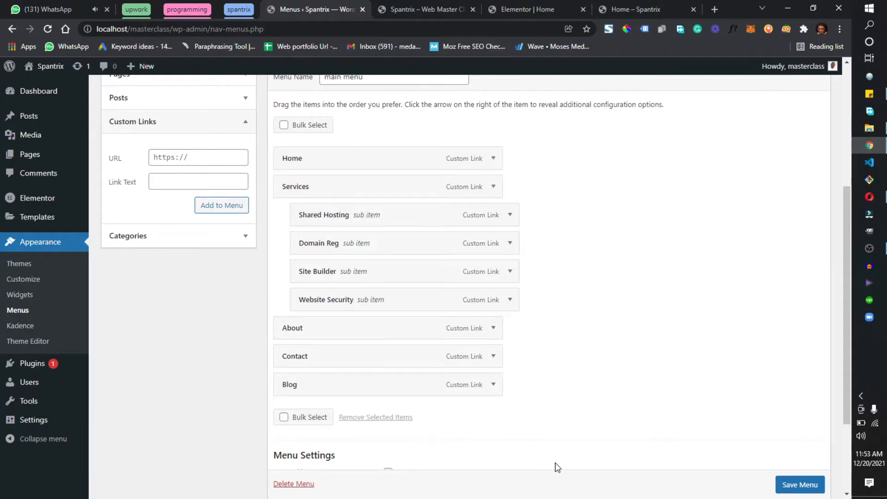
{"action": "scroll", "coordinate": [800, 483], "scroll_direction": "down", "scroll_amount": 1}
{"action": "left_click", "coordinate": [798, 484]}
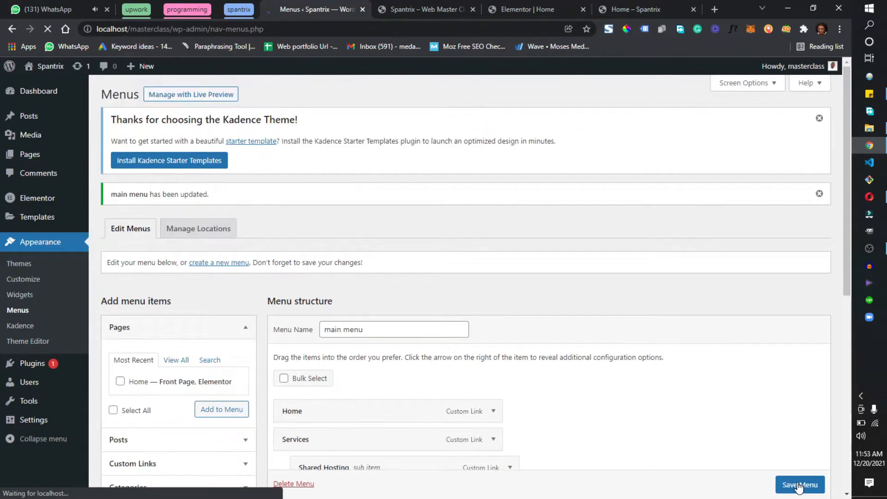
- Reload the Spantrix homepage and test the About, Contact and Home links in its main menu
{"action": "left_click", "coordinate": [438, 3]}
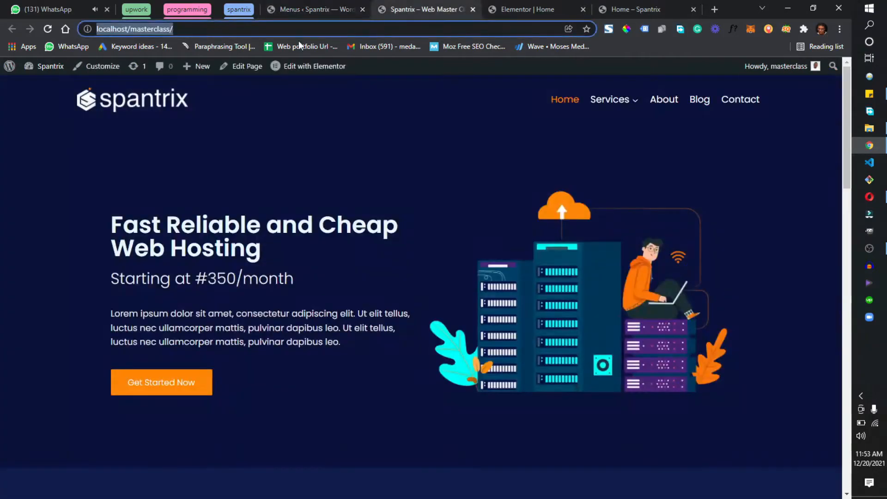
{"action": "left_click", "coordinate": [47, 34]}
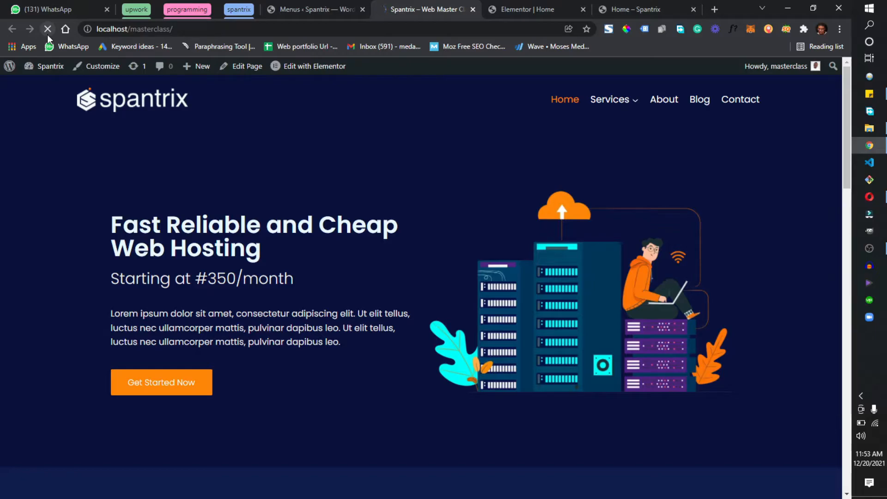
{"action": "key", "text": "ctrl"}
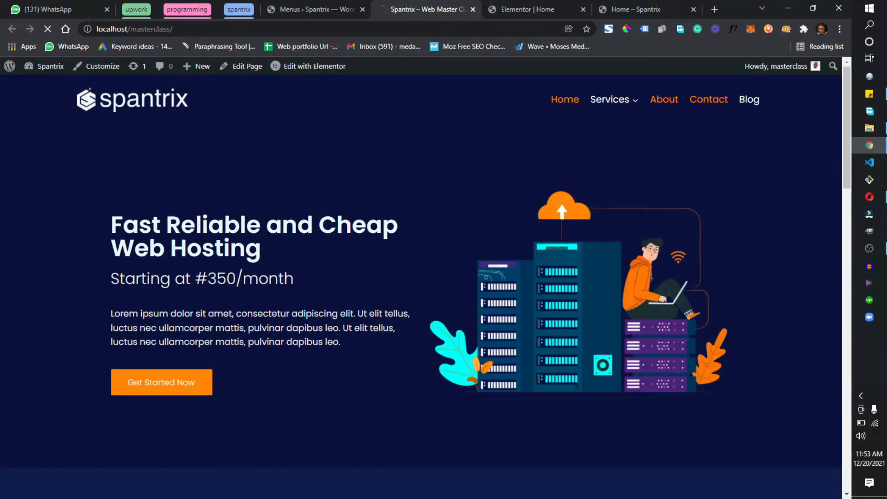
{"action": "left_click", "coordinate": [666, 99]}
{"action": "left_click", "coordinate": [719, 98]}
{"action": "scroll", "coordinate": [720, 98], "scroll_direction": "up", "scroll_amount": 20}
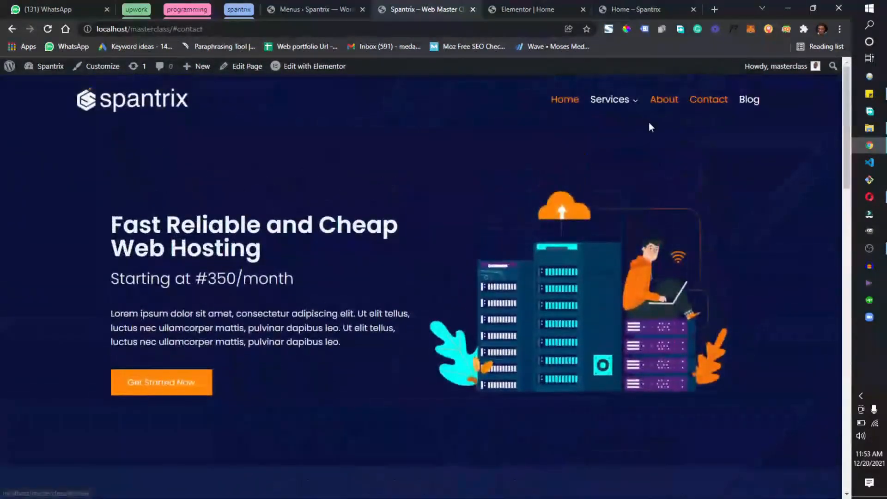
{"action": "left_click", "coordinate": [564, 101]}
{"action": "scroll", "coordinate": [365, 206], "scroll_direction": "up", "scroll_amount": 2}
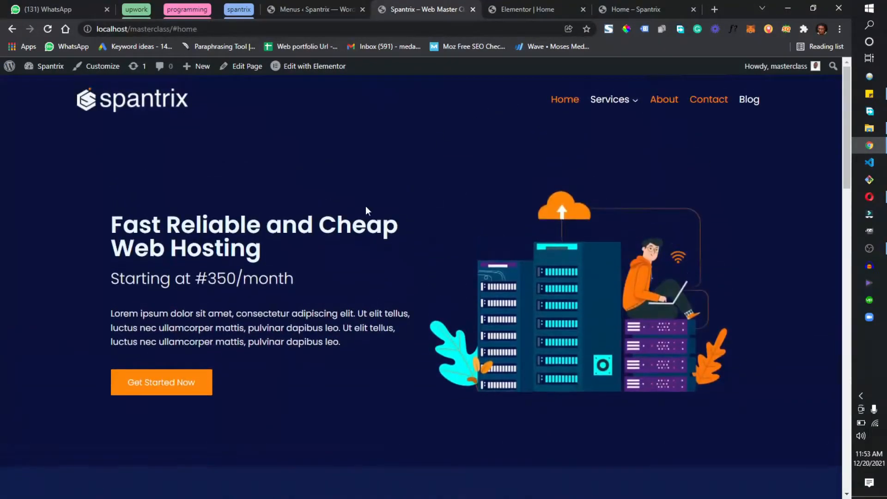
- Test the About and Contact anchor links again and check the header's behaviour while moving through the homepage
{"action": "left_click", "coordinate": [652, 98]}
{"action": "scroll", "coordinate": [654, 115], "scroll_direction": "up", "scroll_amount": 8}
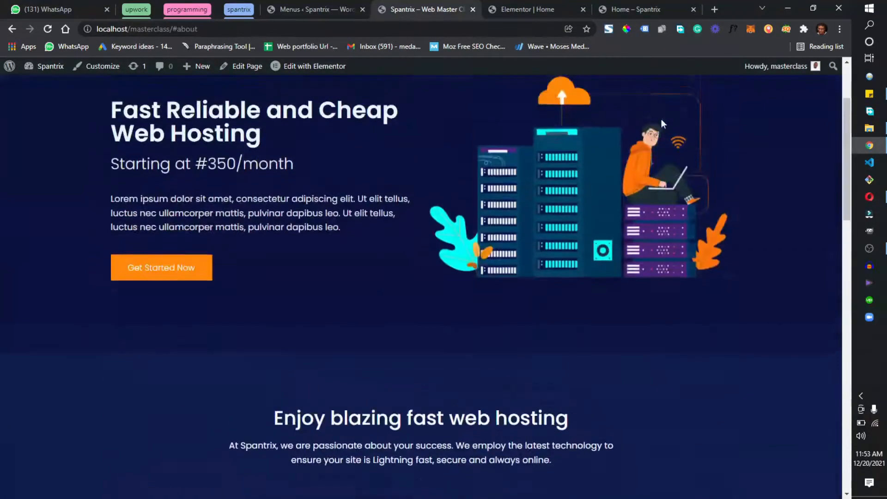
{"action": "left_click", "coordinate": [718, 112]}
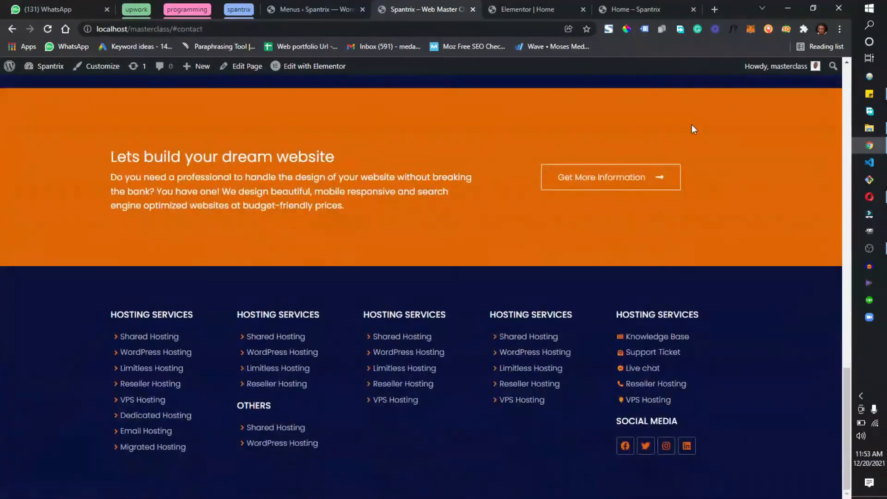
{"action": "scroll", "coordinate": [691, 124], "scroll_direction": "up", "scroll_amount": 10}
{"action": "left_click", "coordinate": [664, 98]}
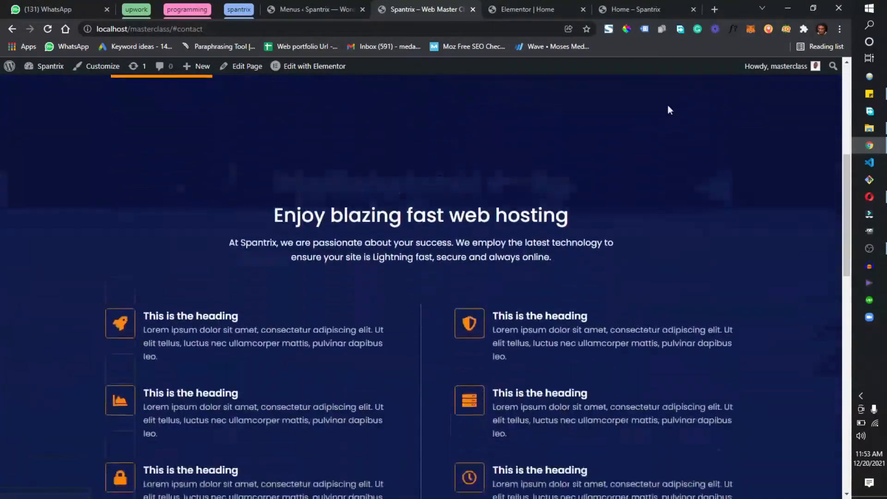
{"action": "scroll", "coordinate": [728, 240], "scroll_direction": "up", "scroll_amount": 8}
{"action": "left_click", "coordinate": [711, 108]}
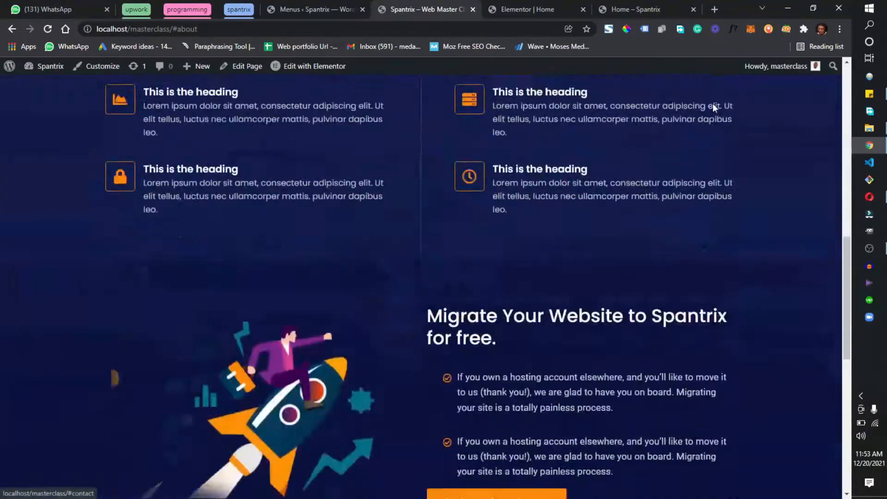
{"action": "scroll", "coordinate": [694, 129], "scroll_direction": "up", "scroll_amount": 6}
{"action": "scroll", "coordinate": [694, 130], "scroll_direction": "up", "scroll_amount": 10}
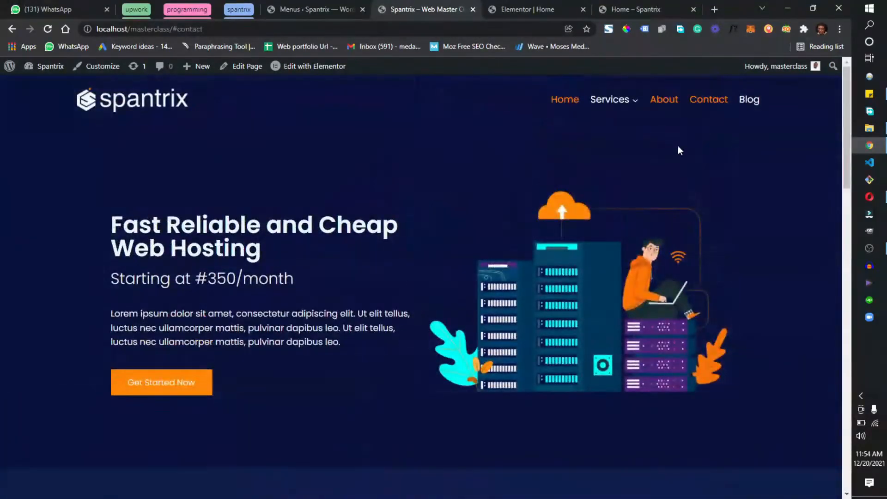
{"action": "scroll", "coordinate": [666, 146], "scroll_direction": "down", "scroll_amount": 10}
{"action": "scroll", "coordinate": [673, 159], "scroll_direction": "up", "scroll_amount": 10}
{"action": "scroll", "coordinate": [673, 160], "scroll_direction": "down", "scroll_amount": 5}
{"action": "scroll", "coordinate": [499, 138], "scroll_direction": "up", "scroll_amount": 3}
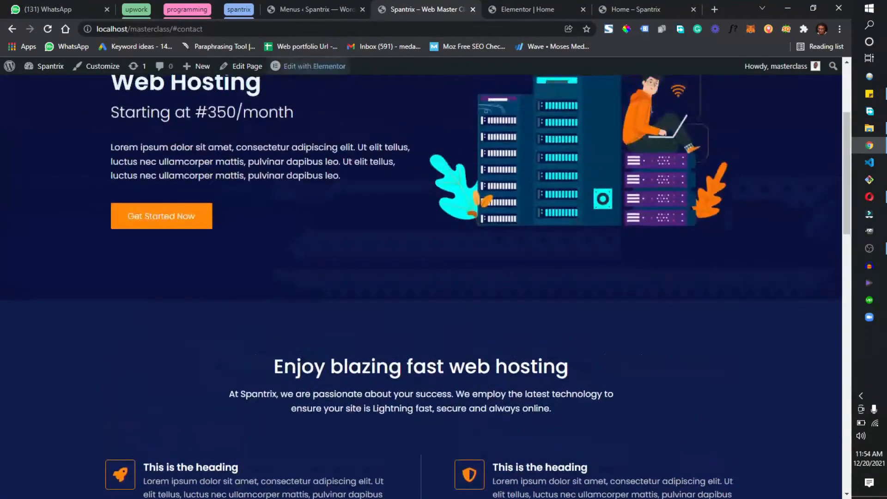
- Open the theme customizer in a new browser tab and bring up the header's Sticky Header settings
{"action": "left_click", "coordinate": [293, 4]}
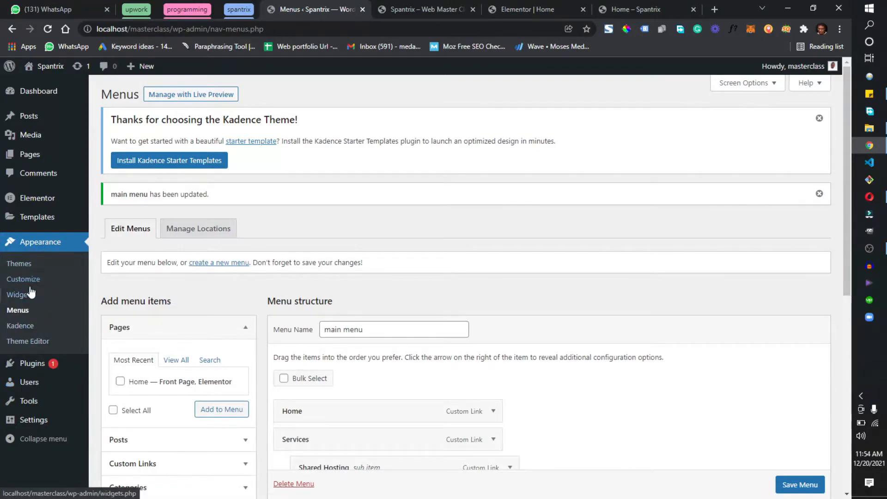
{"action": "right_click", "coordinate": [29, 281]}
{"action": "left_click", "coordinate": [65, 292]}
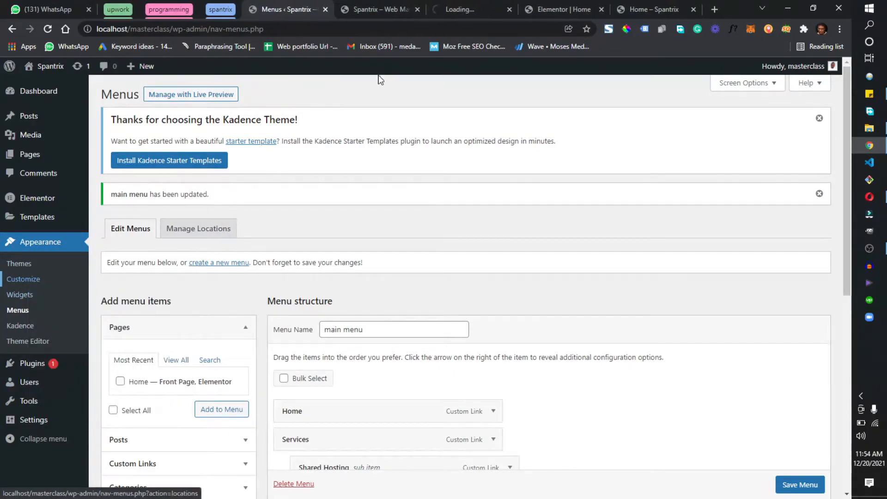
{"action": "left_click", "coordinate": [450, 4]}
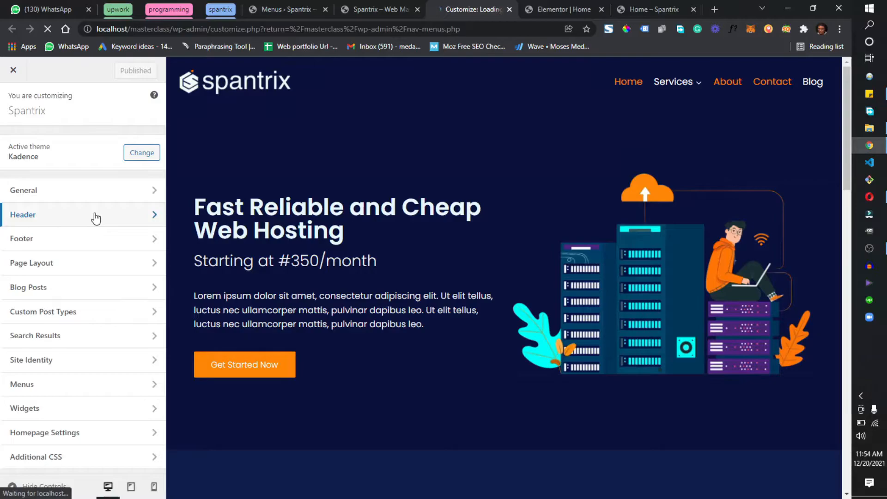
{"action": "left_click", "coordinate": [95, 217]}
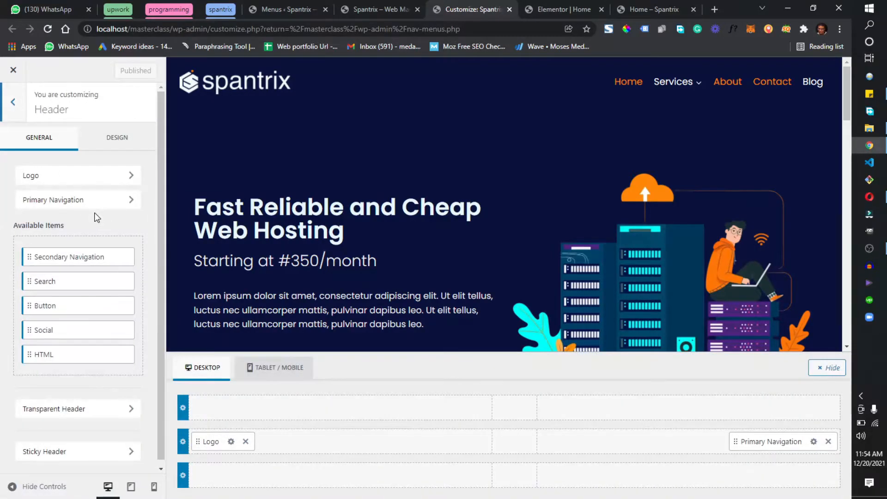
{"action": "scroll", "coordinate": [85, 301], "scroll_direction": "down", "scroll_amount": 1}
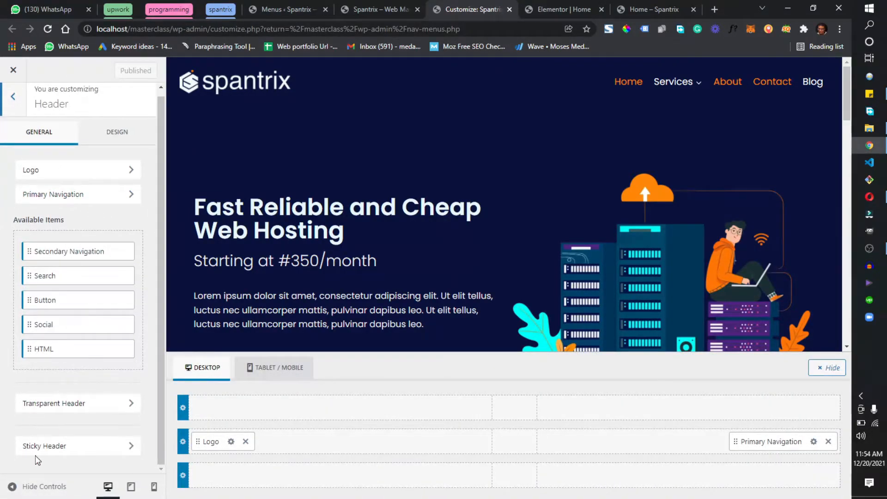
{"action": "left_click", "coordinate": [88, 452]}
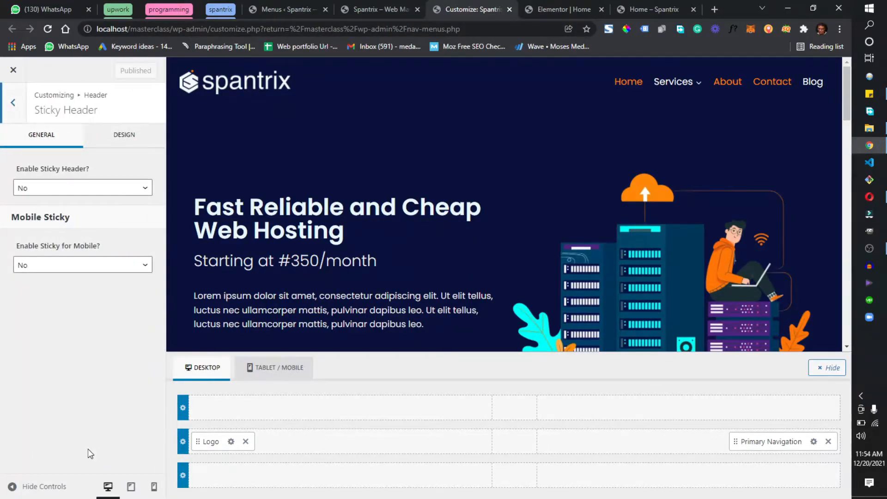
- Enable the sticky header for both desktop and mobile with the option Yes - Only Main Row
{"action": "left_click", "coordinate": [74, 187]}
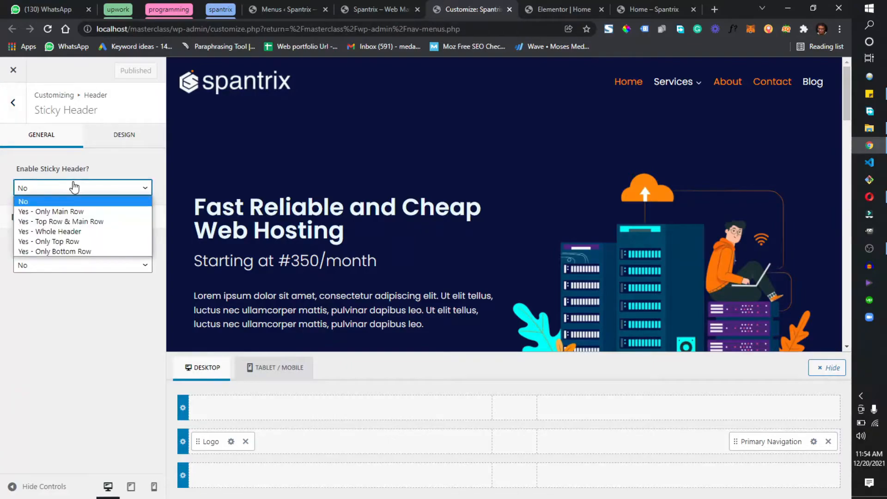
{"action": "left_click", "coordinate": [68, 213]}
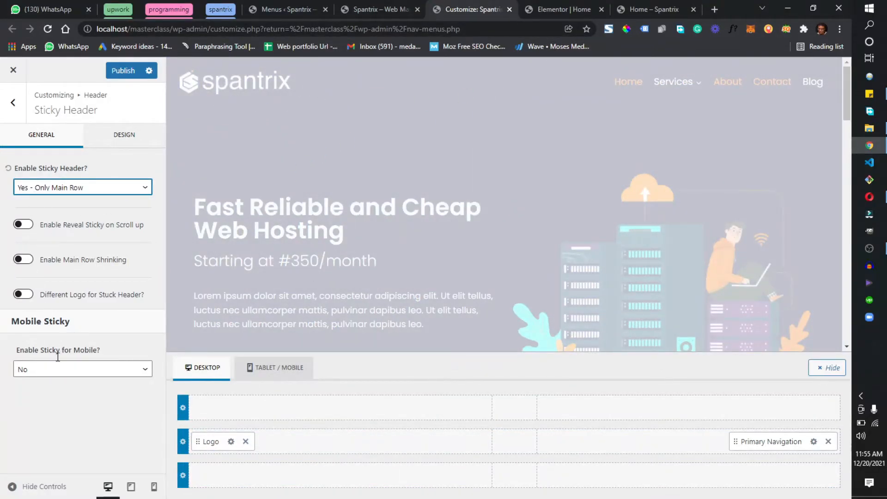
{"action": "left_click", "coordinate": [70, 374]}
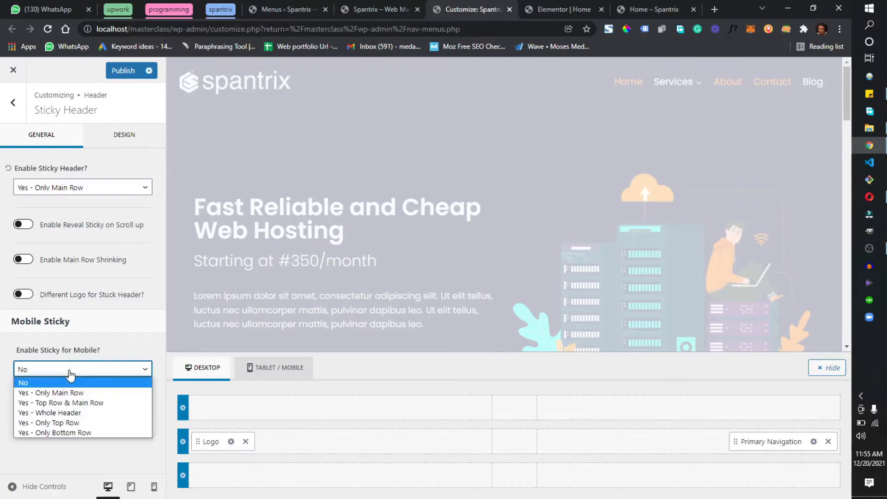
{"action": "left_click", "coordinate": [76, 391]}
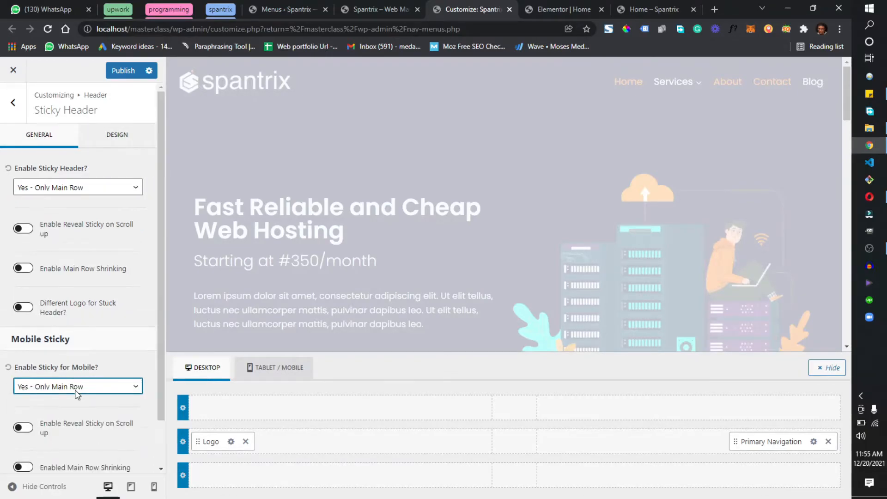
{"action": "scroll", "coordinate": [76, 398], "scroll_direction": "down", "scroll_amount": 2}
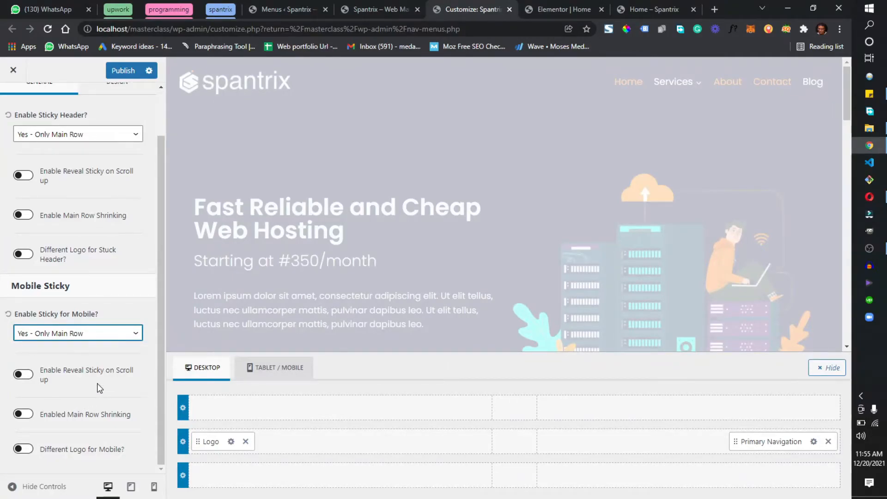
{"action": "scroll", "coordinate": [99, 380], "scroll_direction": "up", "scroll_amount": 2}
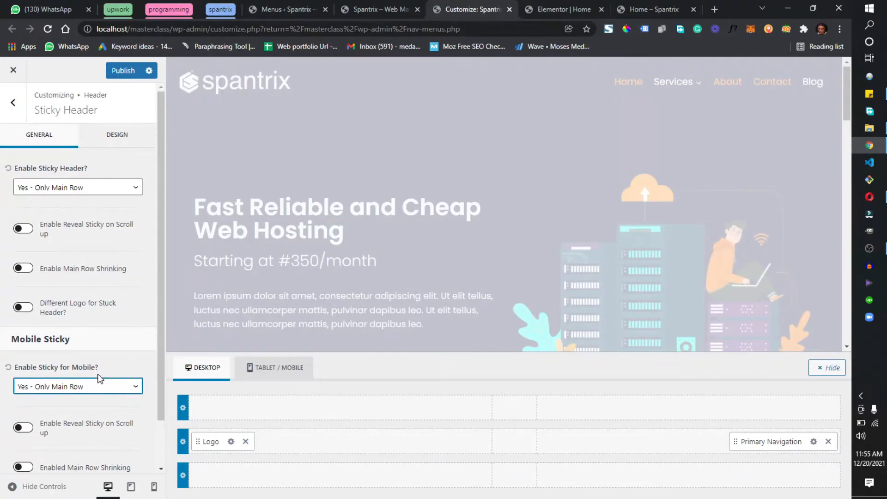
- Set the sticky header's site title color to the white palette color
{"action": "left_click", "coordinate": [119, 147]}
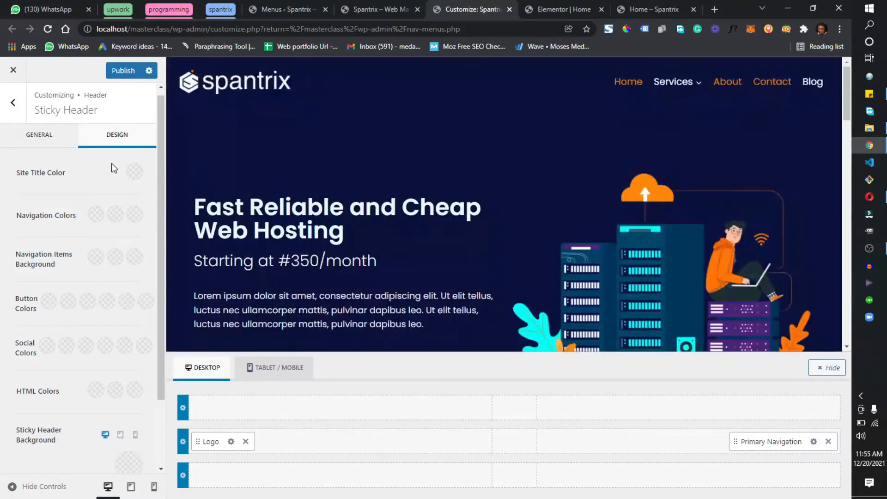
{"action": "left_click", "coordinate": [135, 172]}
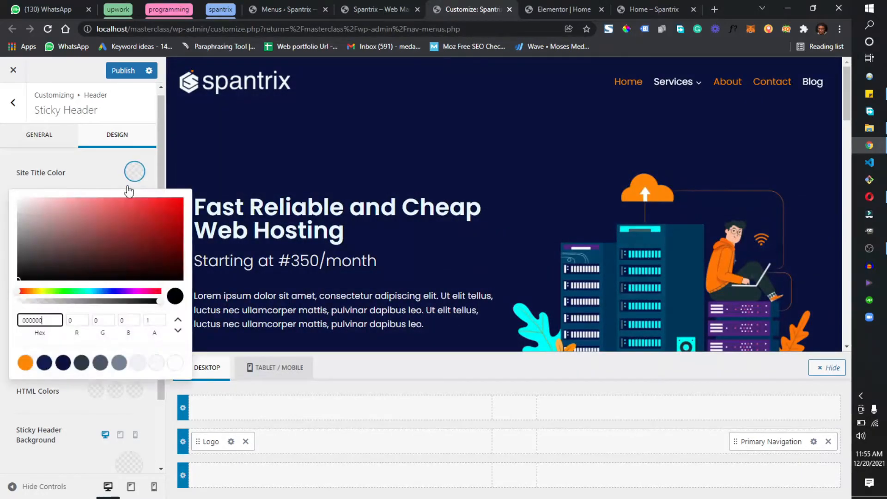
{"action": "left_click", "coordinate": [180, 368]}
{"action": "left_click", "coordinate": [92, 173]}
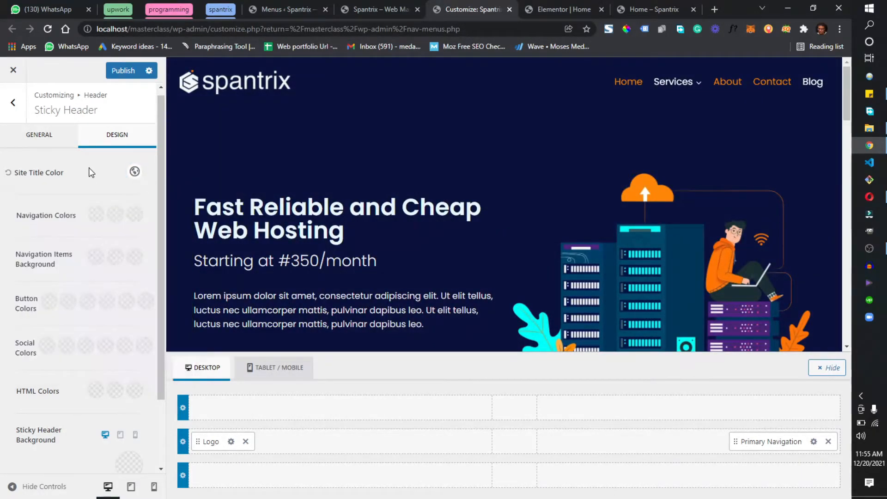
- Set the sticky header's first navigation color to white and the second and third to the orange palette color
{"action": "left_click", "coordinate": [95, 215]}
{"action": "left_click", "coordinate": [171, 413]}
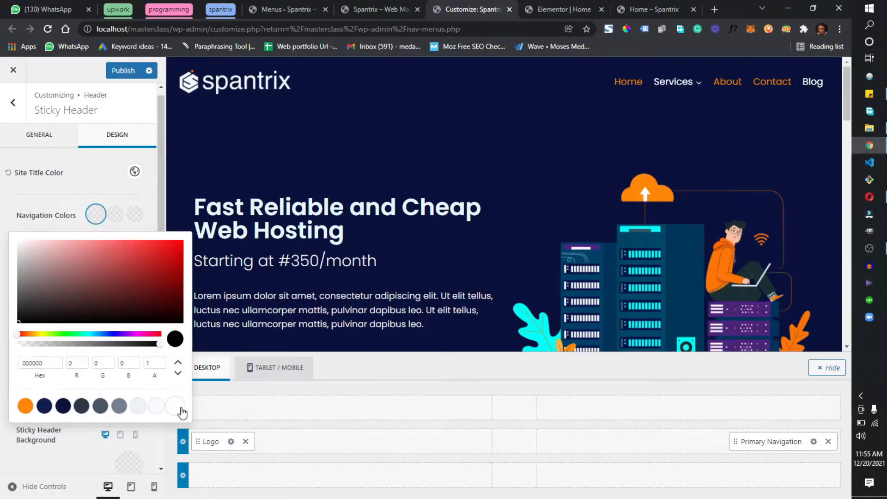
{"action": "left_click", "coordinate": [116, 227]}
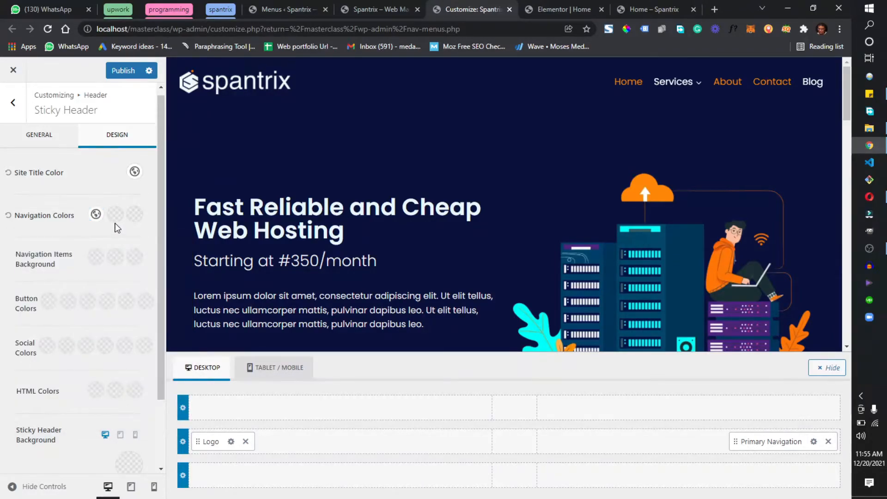
{"action": "left_click", "coordinate": [116, 215]}
{"action": "left_click", "coordinate": [26, 406]}
{"action": "left_click", "coordinate": [135, 216]}
{"action": "left_click", "coordinate": [135, 216]}
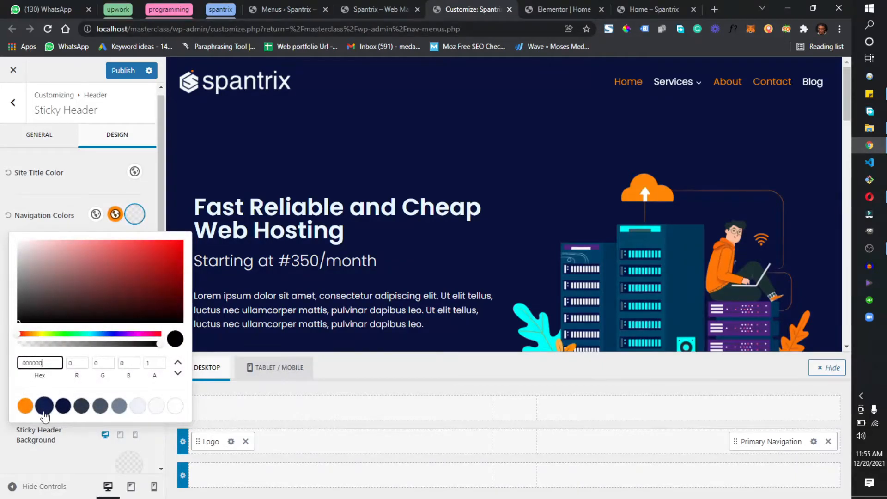
{"action": "left_click", "coordinate": [26, 405]}
{"action": "left_click", "coordinate": [81, 218]}
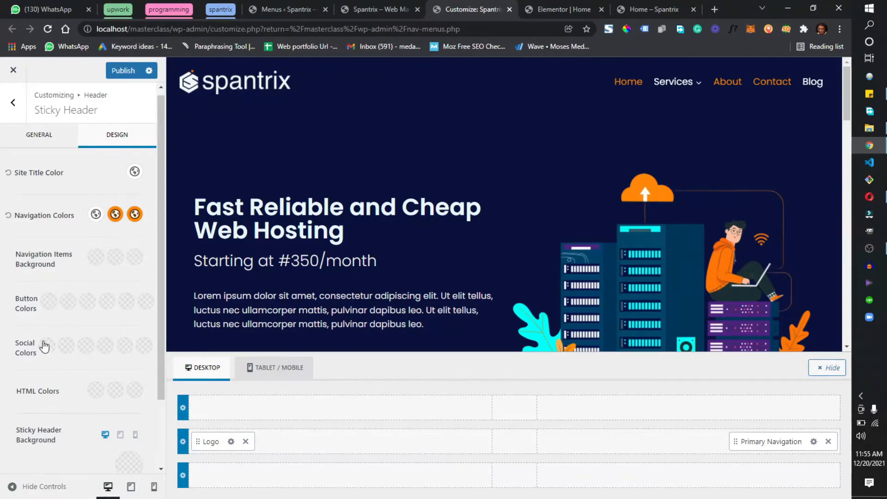
- Set the sticky header's desktop background to the dark blue palette color 0F1D4E
{"action": "scroll", "coordinate": [102, 405], "scroll_direction": "down", "scroll_amount": 2}
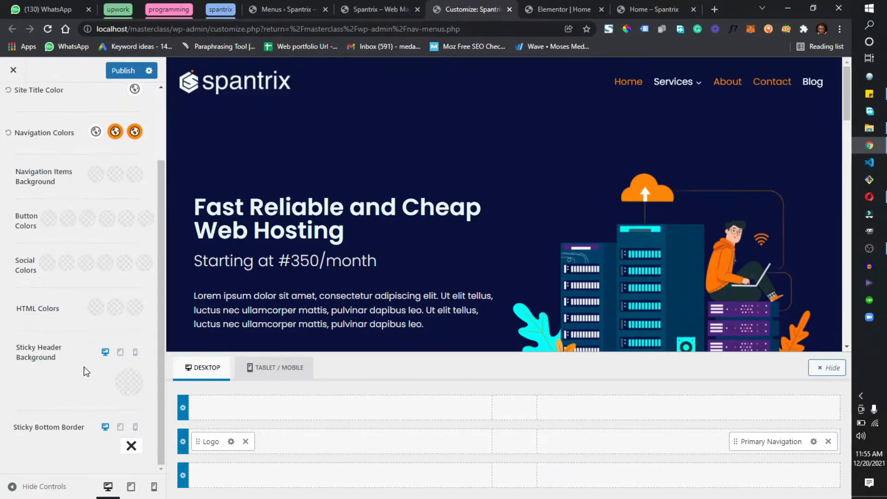
{"action": "left_click", "coordinate": [126, 383]}
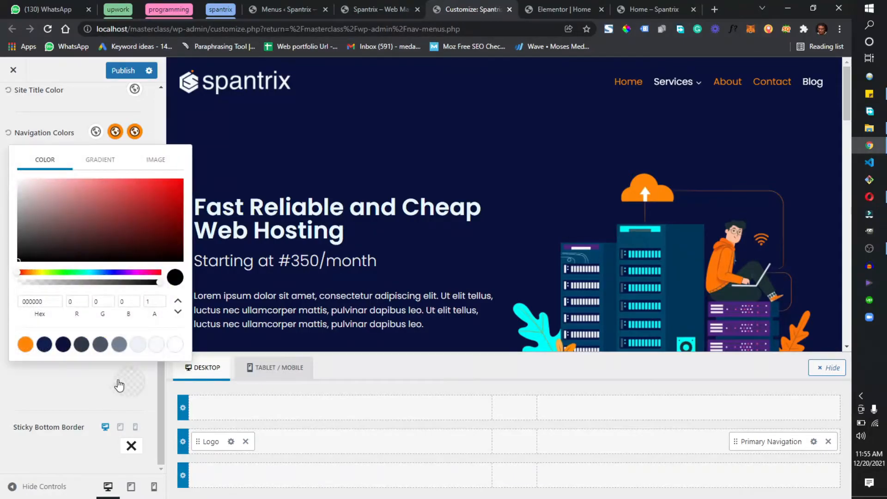
{"action": "left_click", "coordinate": [61, 344]}
{"action": "left_click", "coordinate": [66, 404]}
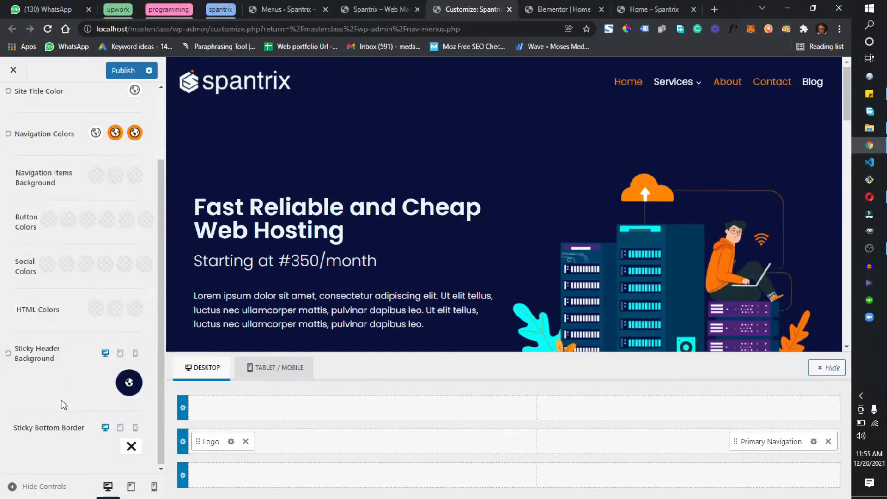
{"action": "left_click", "coordinate": [126, 386]}
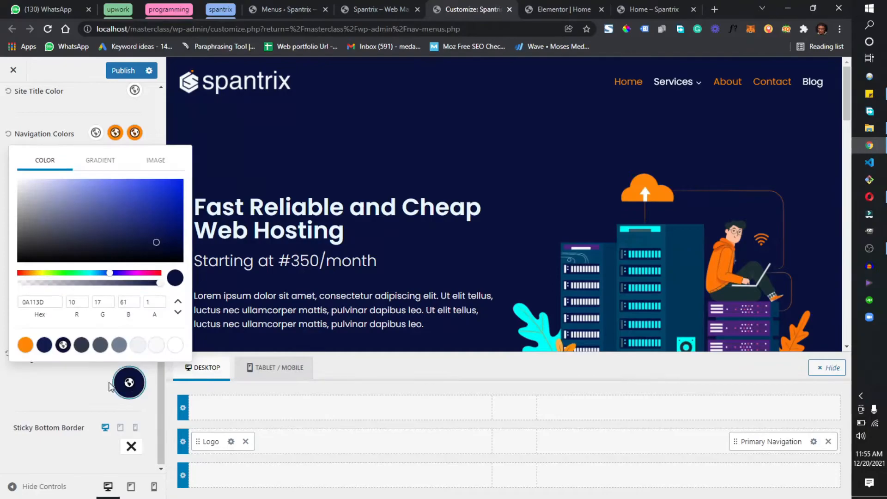
{"action": "left_click", "coordinate": [44, 345]}
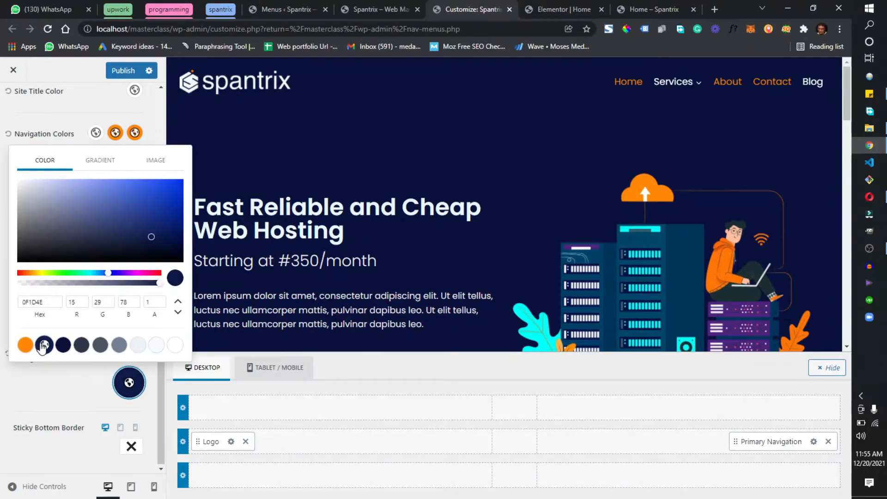
- Publish the sticky header color changes
{"action": "left_click", "coordinate": [70, 400]}
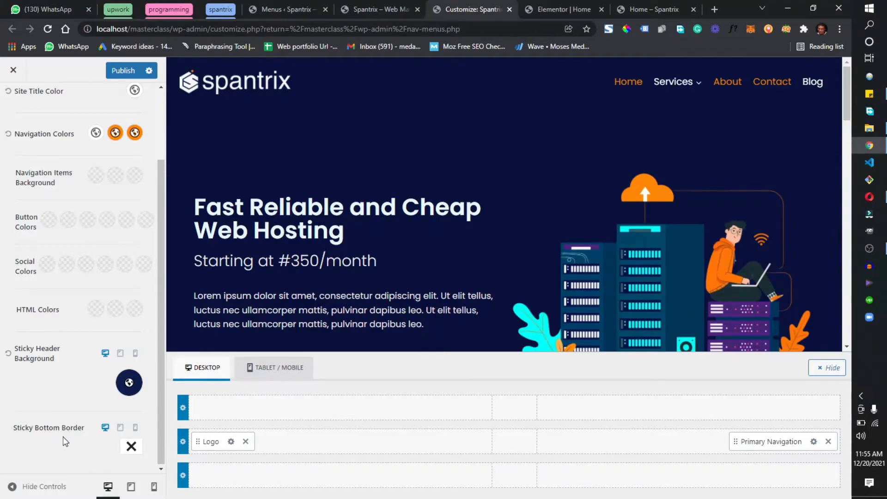
{"action": "left_click", "coordinate": [122, 72]}
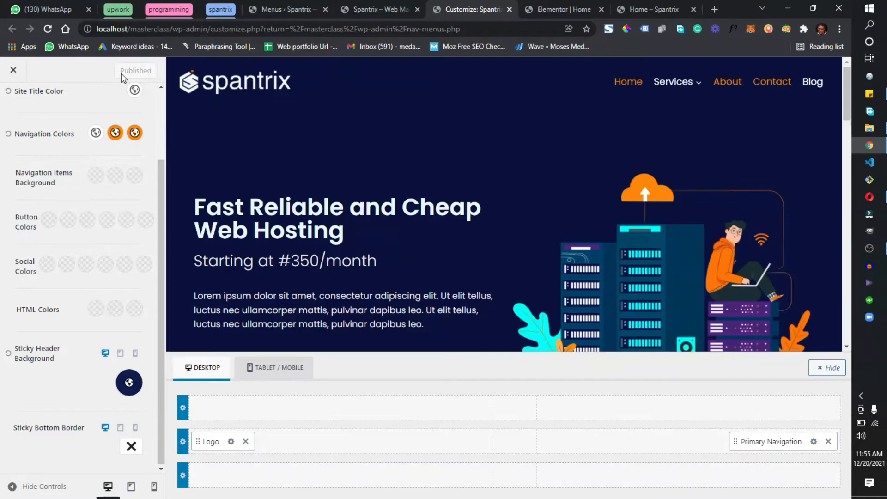
- Examine how the sticky header looks over the different sections of the live Spantrix homepage
{"action": "left_click", "coordinate": [402, 5]}
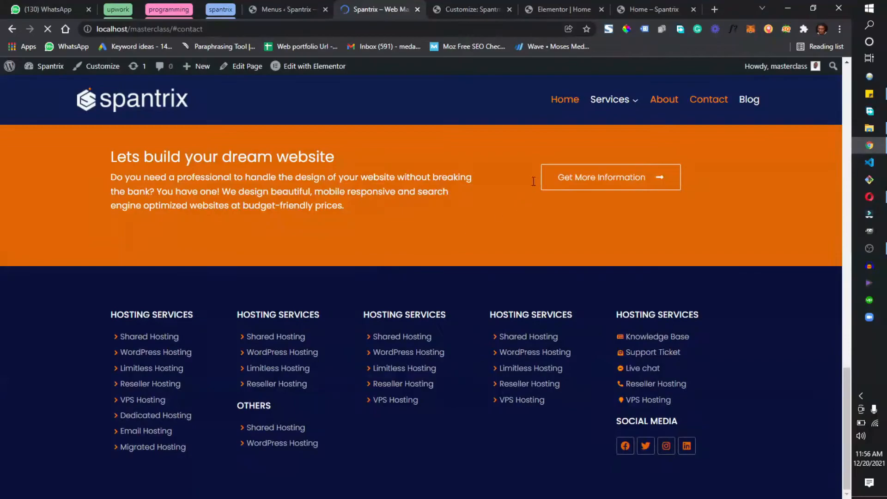
{"action": "scroll", "coordinate": [418, 111], "scroll_direction": "up", "scroll_amount": 20}
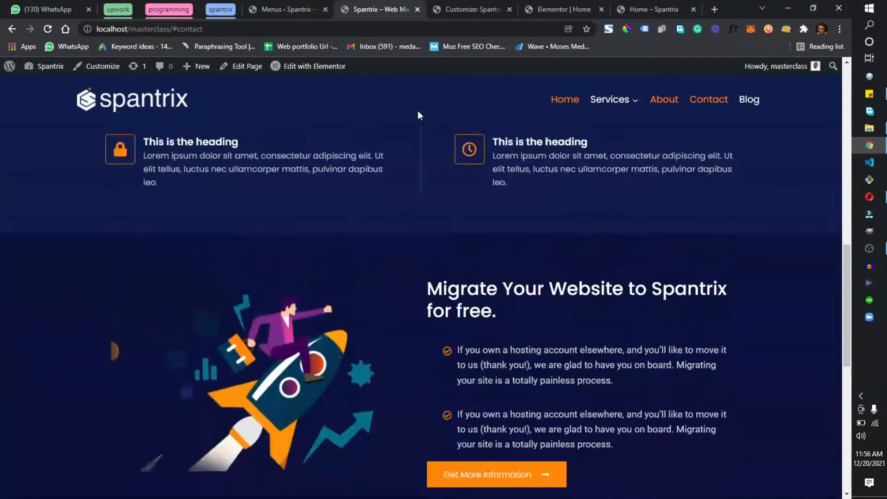
{"action": "scroll", "coordinate": [408, 199], "scroll_direction": "down", "scroll_amount": 10}
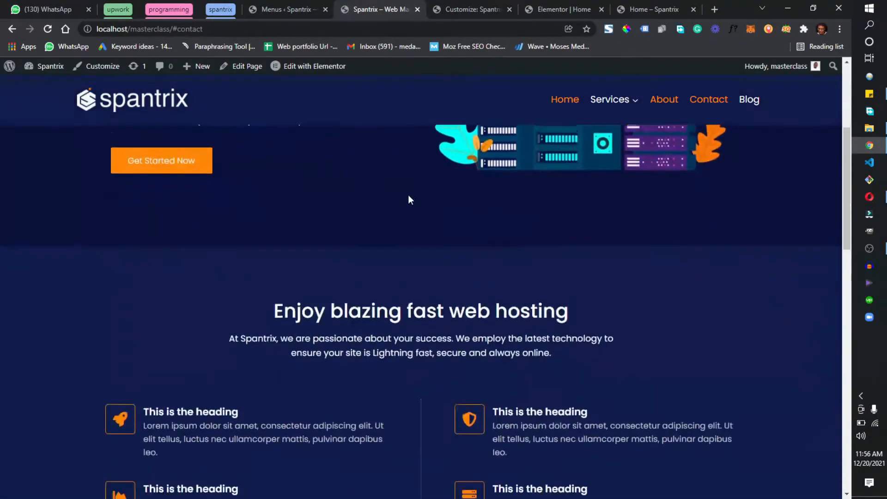
{"action": "scroll", "coordinate": [408, 200], "scroll_direction": "up", "scroll_amount": 10}
{"action": "scroll", "coordinate": [408, 196], "scroll_direction": "down", "scroll_amount": 10}
{"action": "scroll", "coordinate": [408, 196], "scroll_direction": "up", "scroll_amount": 10}
{"action": "scroll", "coordinate": [435, 216], "scroll_direction": "down", "scroll_amount": 10}
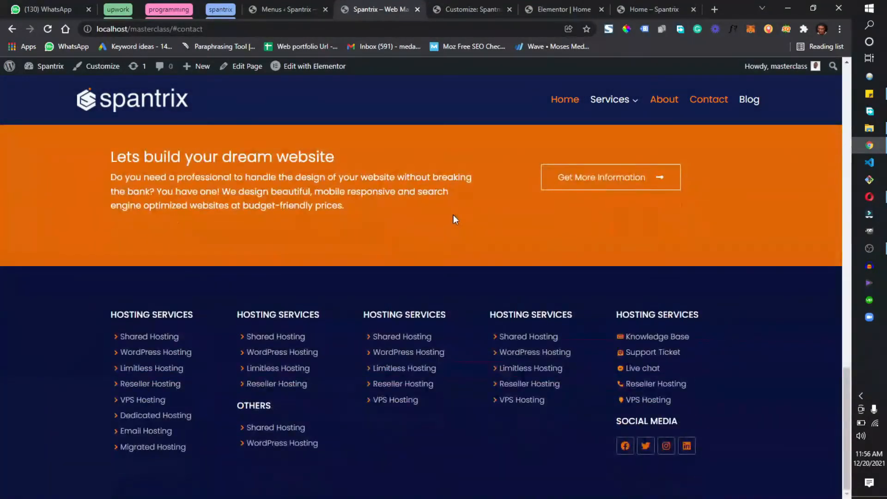
{"action": "scroll", "coordinate": [450, 214], "scroll_direction": "up", "scroll_amount": 8}
{"action": "right_click", "coordinate": [445, 210]}
{"action": "left_click", "coordinate": [365, 209]}
{"action": "scroll", "coordinate": [365, 209], "scroll_direction": "up", "scroll_amount": 5}
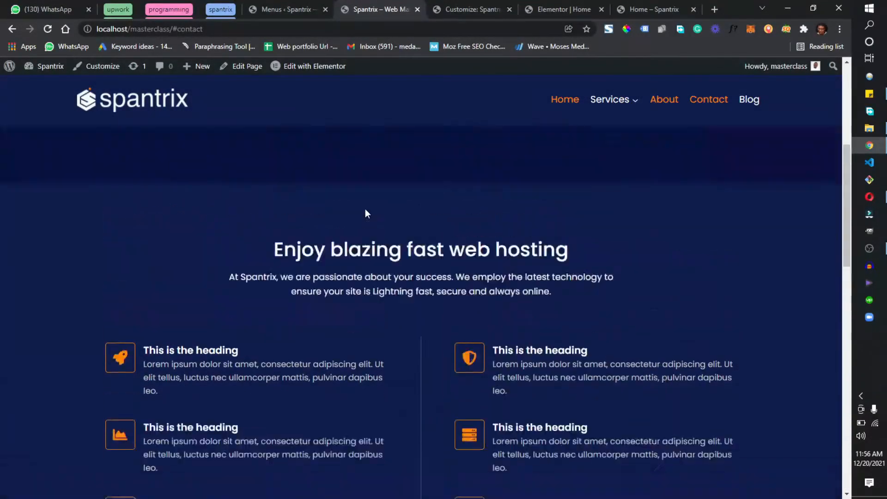
- Test the Home, About and Contact menu links from the sticky header on the live homepage
{"action": "left_click", "coordinate": [673, 100]}
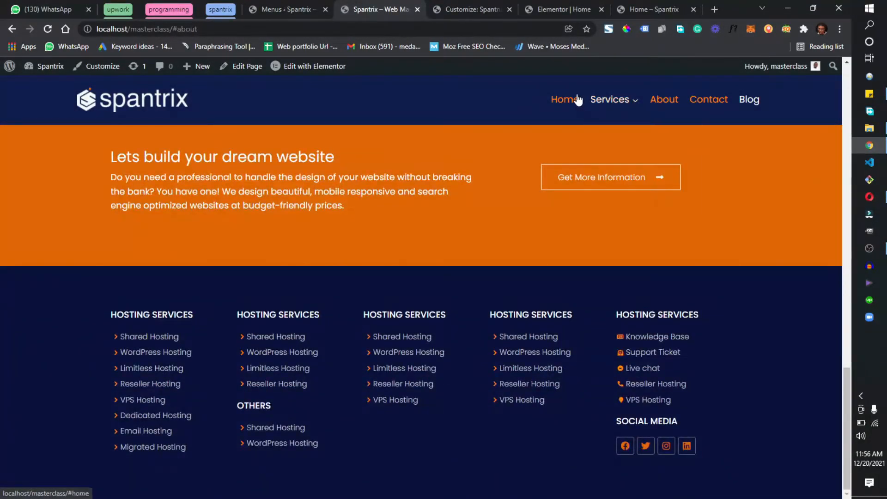
{"action": "left_click", "coordinate": [574, 99]}
{"action": "left_click", "coordinate": [668, 103]}
{"action": "left_click", "coordinate": [709, 101]}
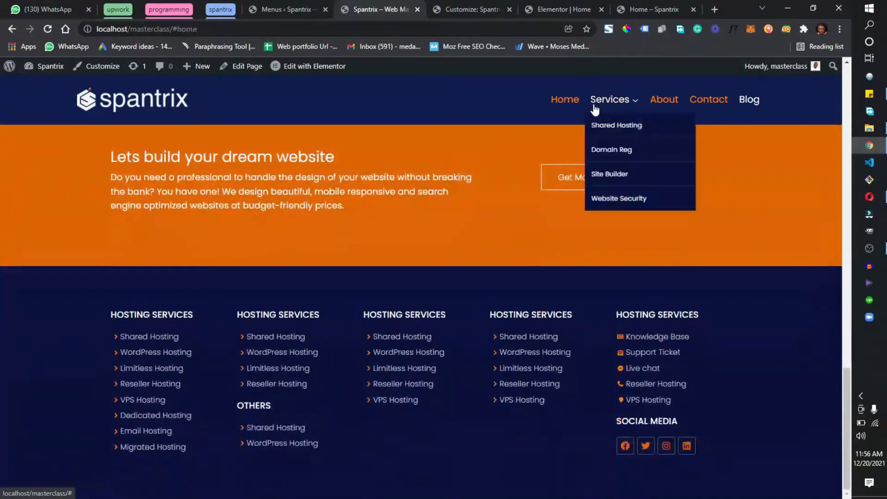
{"action": "left_click", "coordinate": [563, 101]}
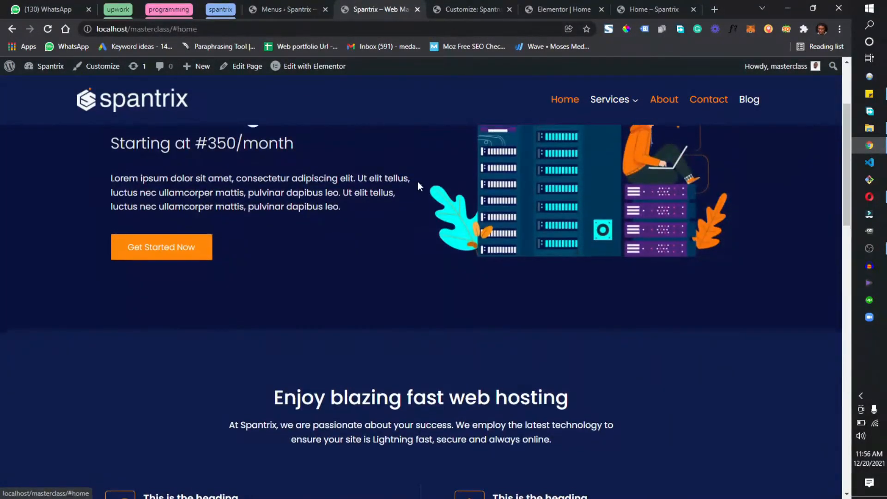
{"action": "scroll", "coordinate": [419, 184], "scroll_direction": "up", "scroll_amount": 3}
{"action": "left_click", "coordinate": [672, 108]}
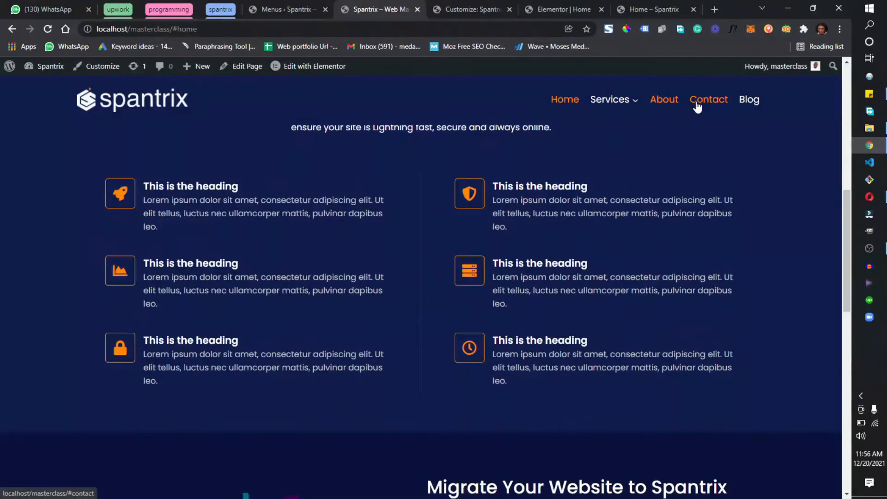
{"action": "left_click", "coordinate": [696, 106]}
{"action": "left_click", "coordinate": [562, 107]}
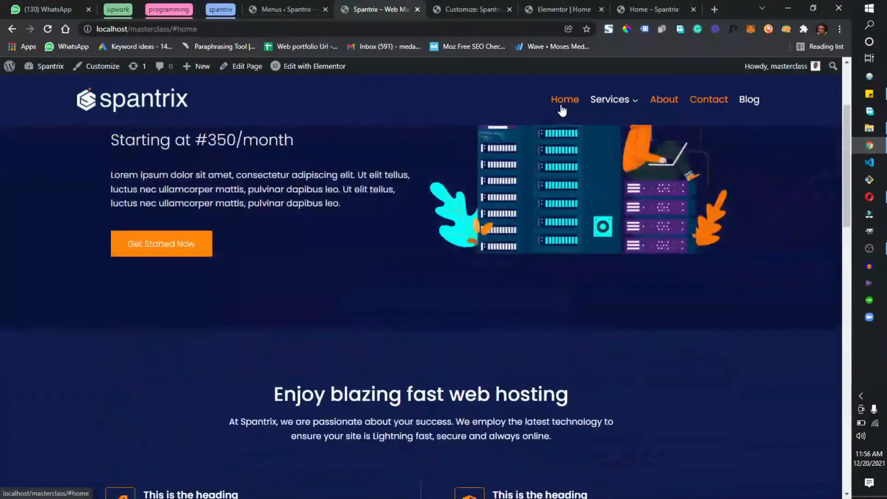
{"action": "left_click", "coordinate": [716, 111]}
{"action": "left_click", "coordinate": [661, 98]}
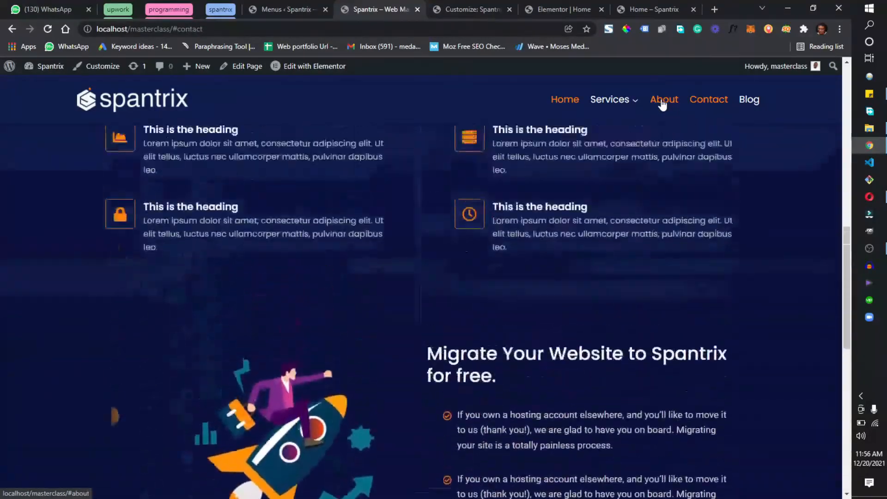
{"action": "left_click", "coordinate": [546, 99]}
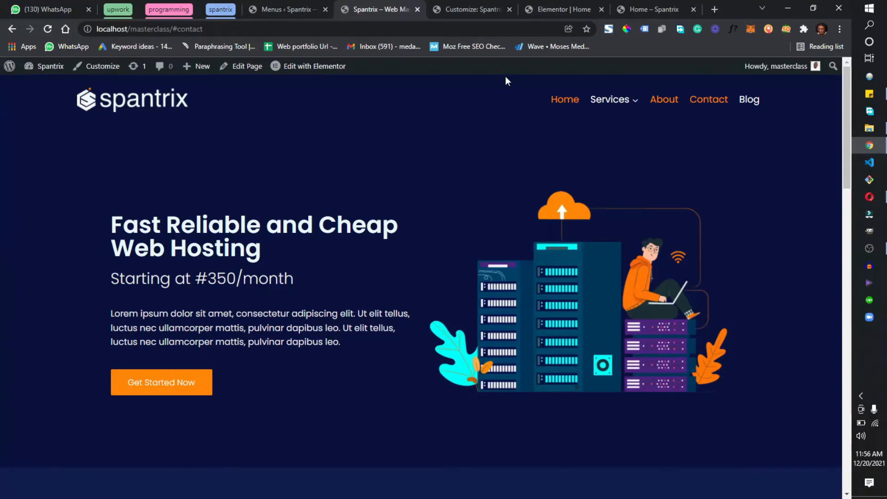
- Return to the site customizer and enable Scroll To Top in the general theme settings
{"action": "left_click", "coordinate": [470, 5]}
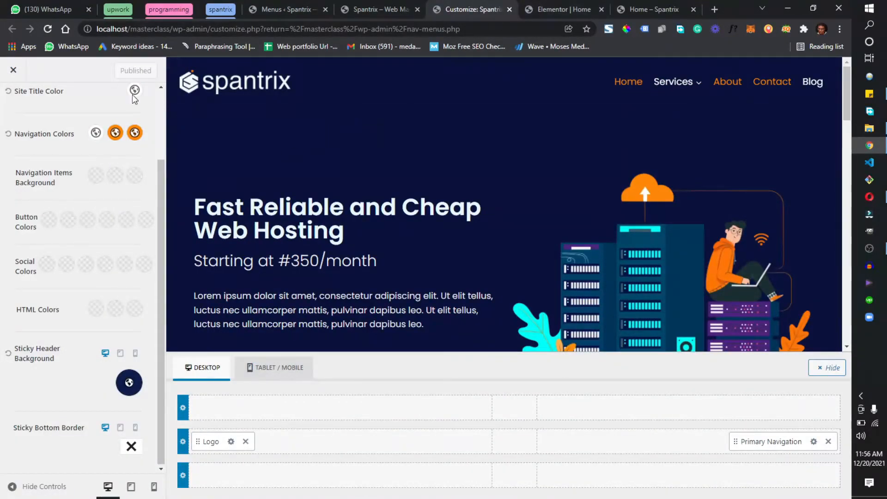
{"action": "scroll", "coordinate": [18, 139], "scroll_direction": "up", "scroll_amount": 2}
{"action": "left_click", "coordinate": [22, 115]}
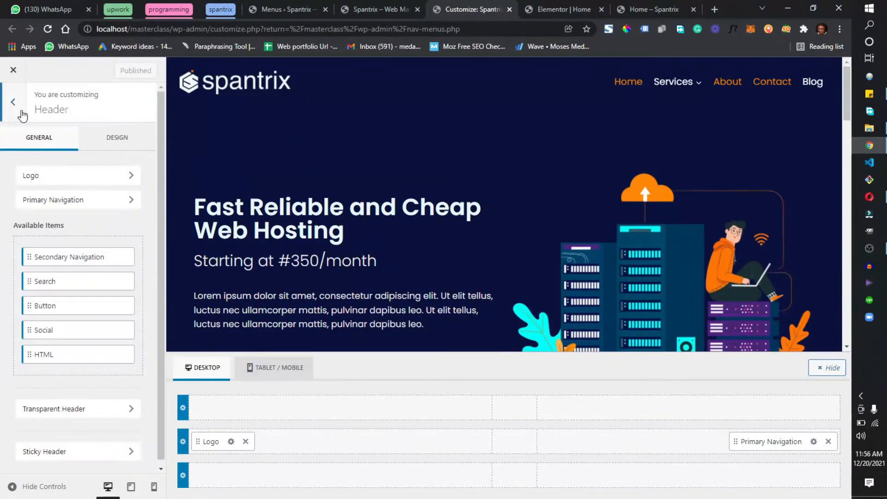
{"action": "left_click", "coordinate": [22, 116]}
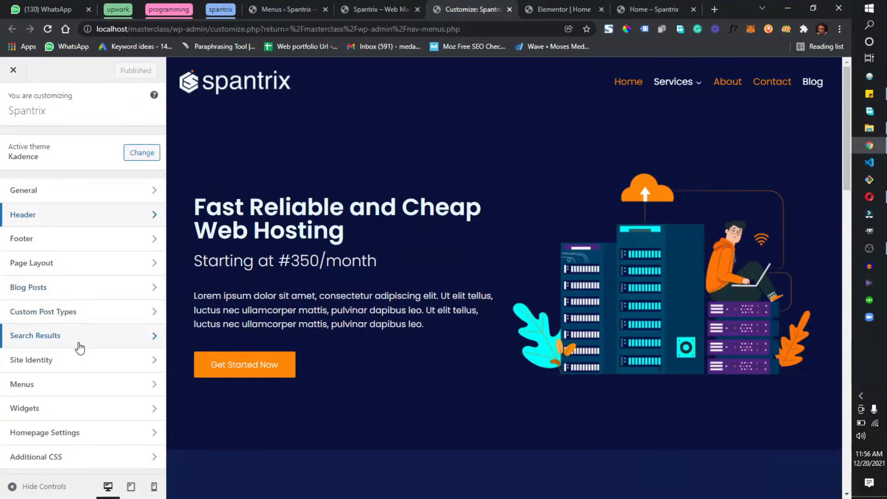
{"action": "left_click", "coordinate": [65, 196]}
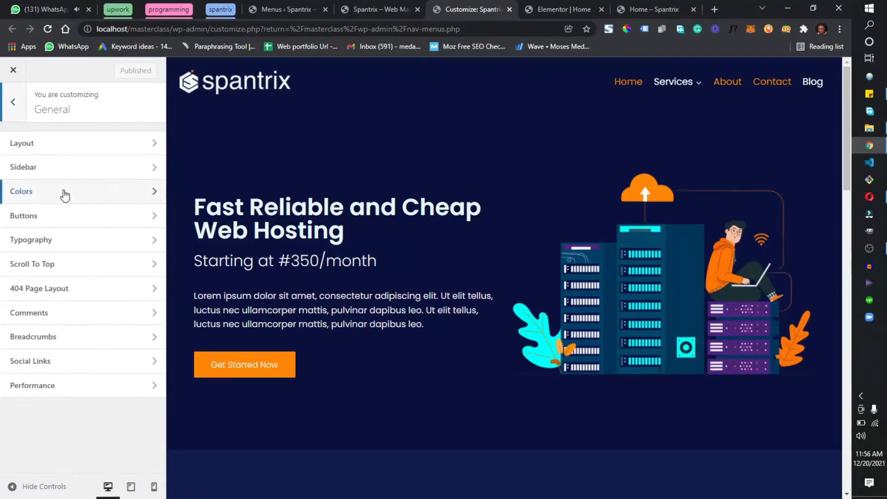
{"action": "left_click", "coordinate": [68, 275]}
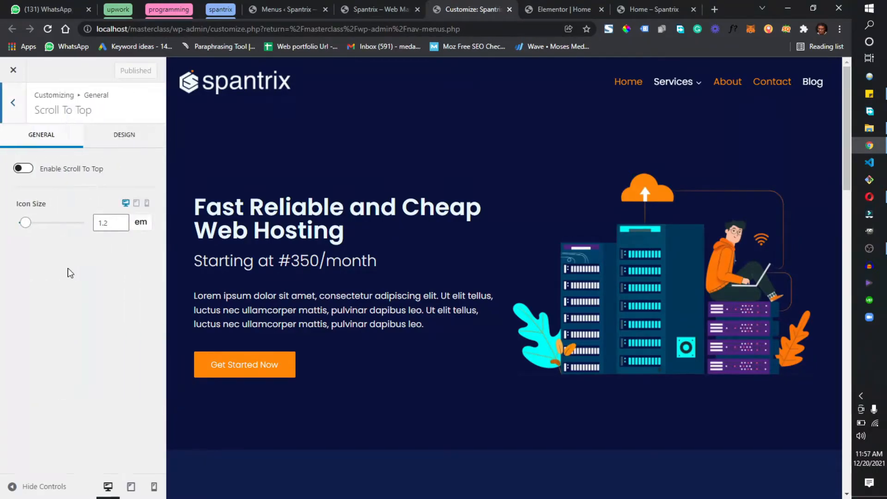
{"action": "left_click", "coordinate": [28, 169]}
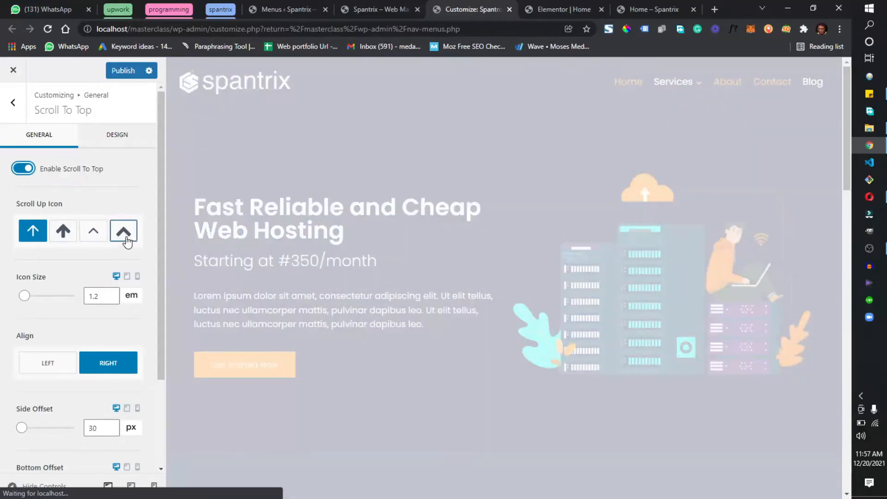
- Choose the bold chevron as the scroll up icon and make the button visible on mobile too
{"action": "left_click", "coordinate": [128, 238]}
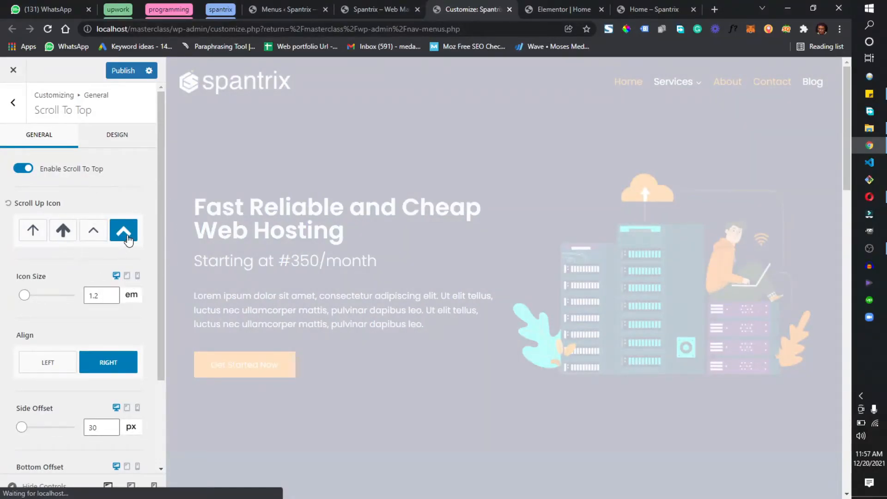
{"action": "scroll", "coordinate": [99, 295], "scroll_direction": "down", "scroll_amount": 2}
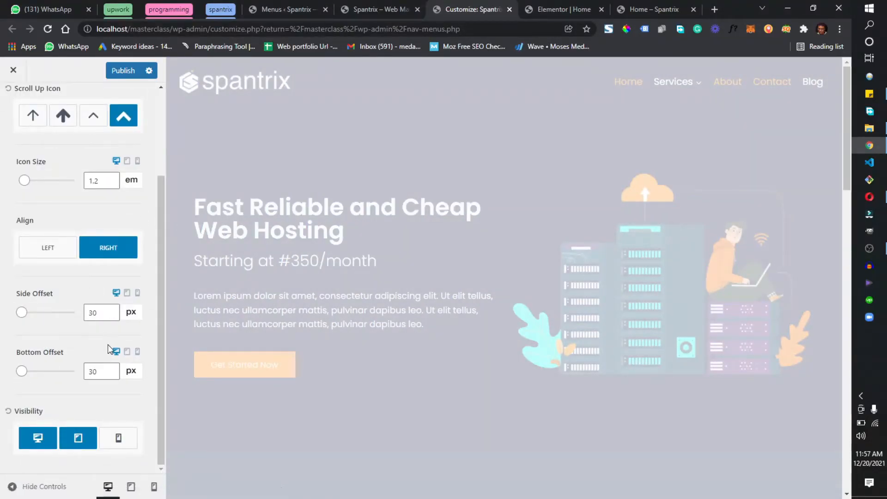
{"action": "left_click", "coordinate": [121, 437]}
{"action": "scroll", "coordinate": [71, 308], "scroll_direction": "up", "scroll_amount": 2}
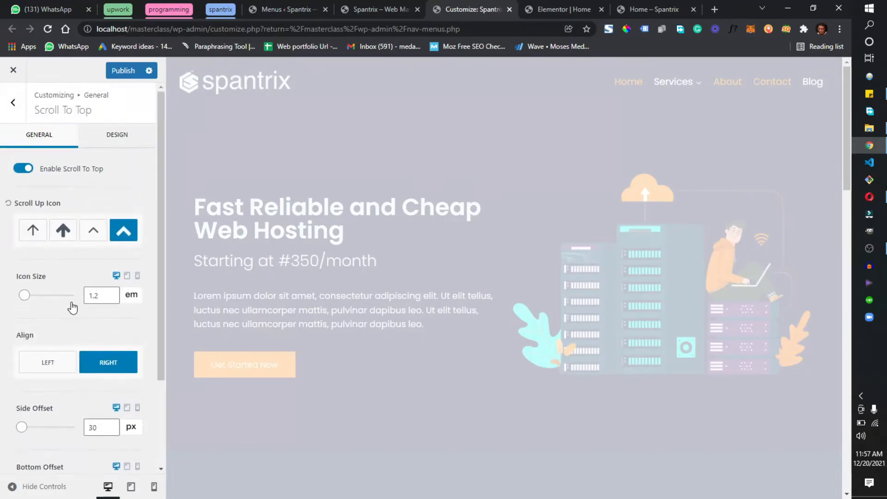
- Try the Filled scroll button style, return to Outline, and set both icon colors to the orange palette color FF8600
{"action": "left_click", "coordinate": [129, 141]}
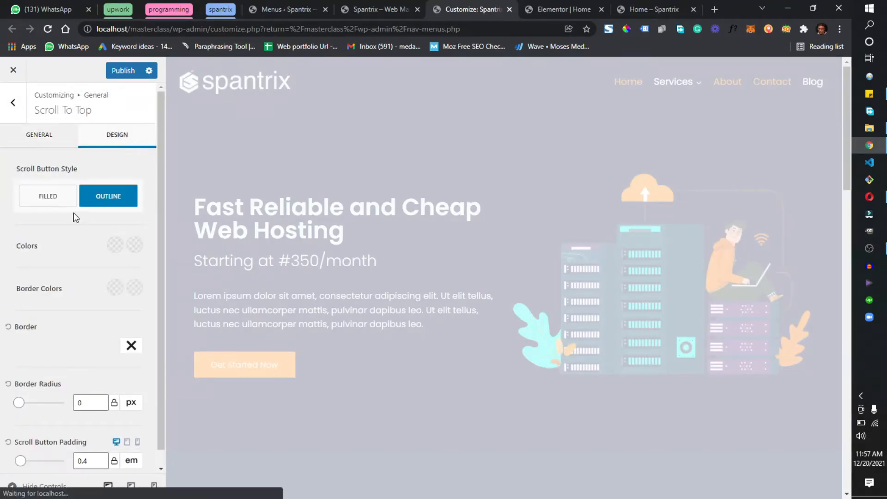
{"action": "left_click", "coordinate": [25, 199]}
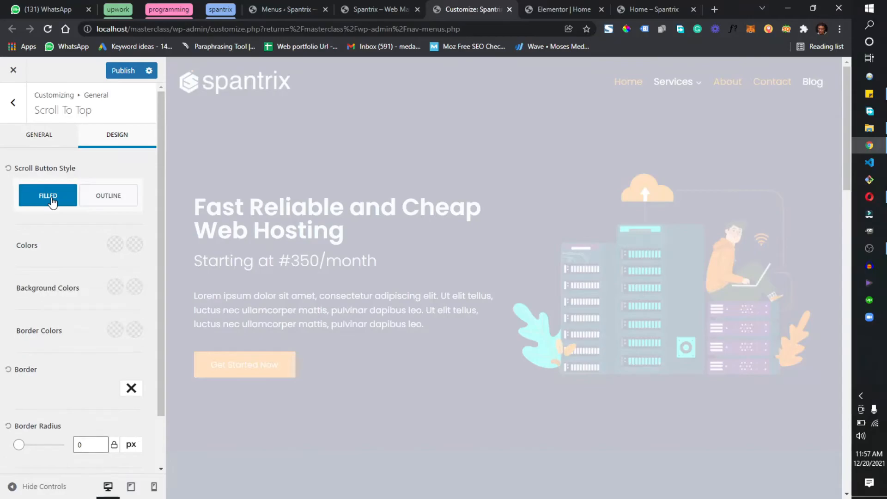
{"action": "left_click", "coordinate": [107, 199]}
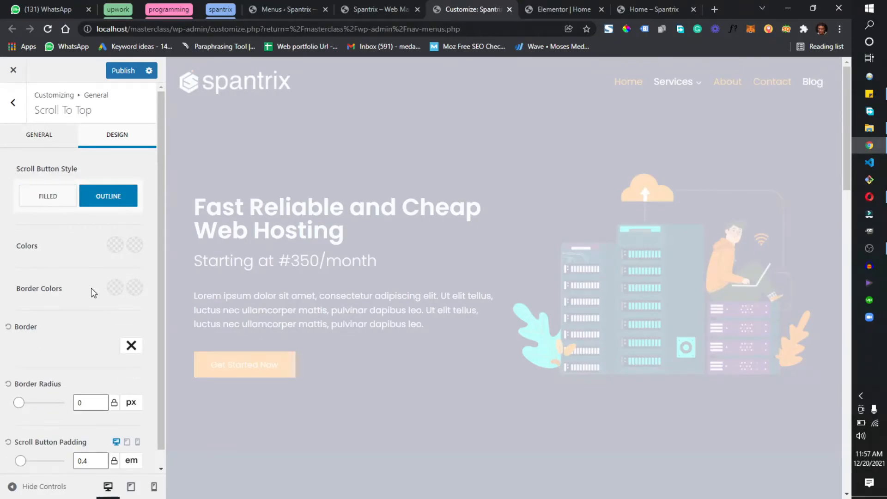
{"action": "left_click", "coordinate": [109, 246]}
{"action": "left_click", "coordinate": [26, 212]}
{"action": "left_click", "coordinate": [135, 245]}
{"action": "left_click", "coordinate": [25, 212]}
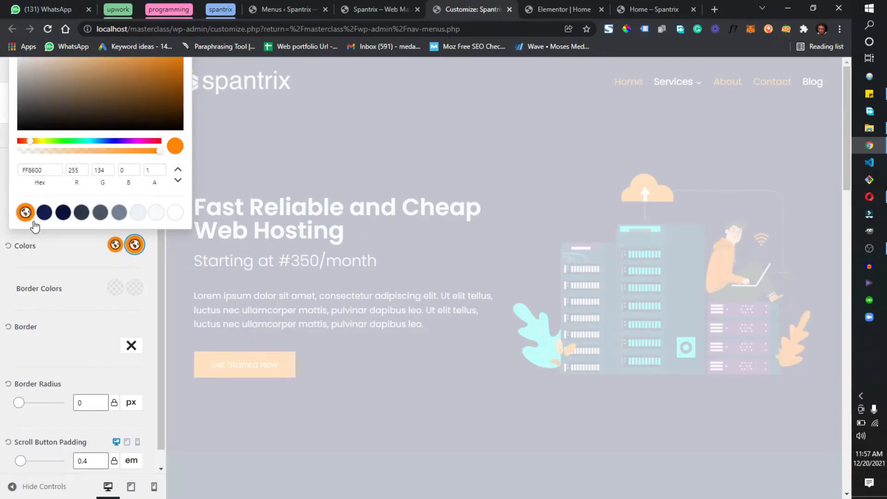
{"action": "left_click", "coordinate": [61, 247]}
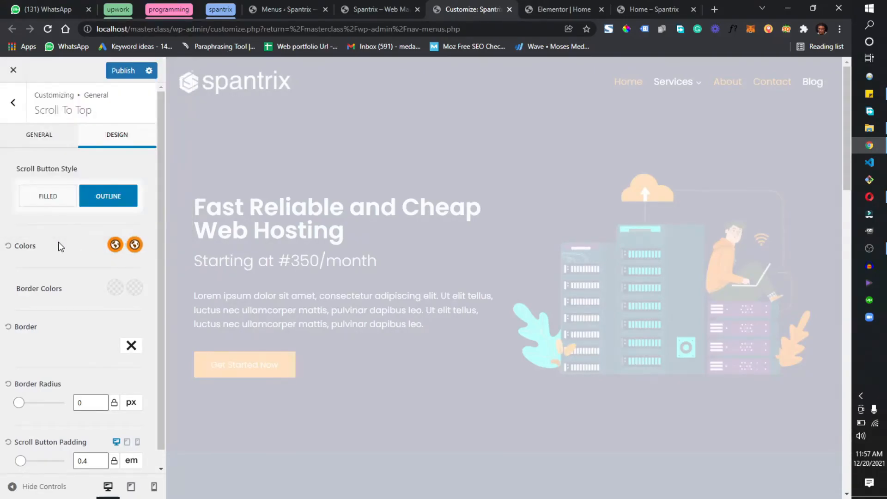
- Set the scroll button's first border color to orange FF8600 and the second to the white palette color
{"action": "left_click", "coordinate": [116, 288]}
{"action": "left_click", "coordinate": [26, 255]}
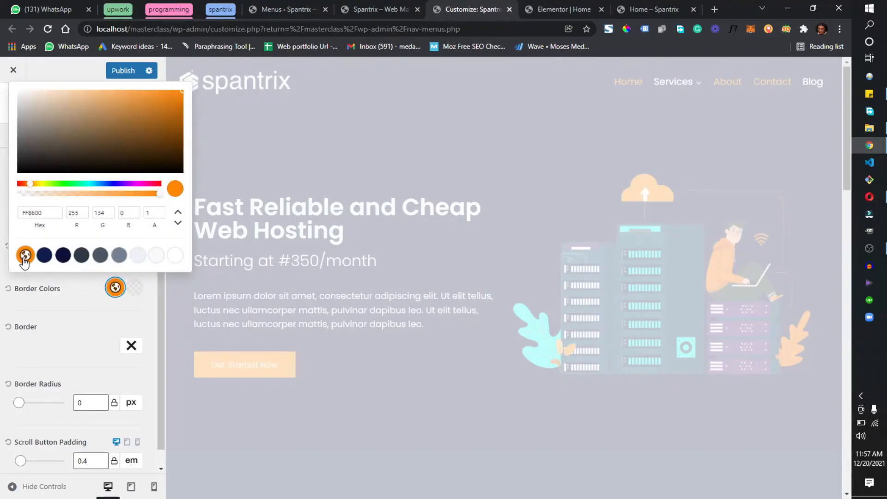
{"action": "left_click", "coordinate": [135, 288]}
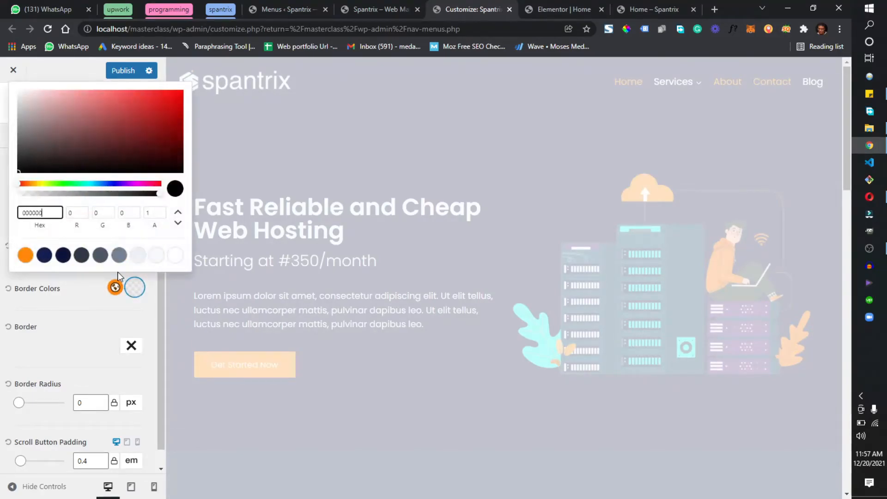
{"action": "left_click", "coordinate": [171, 259]}
{"action": "left_click", "coordinate": [29, 275]}
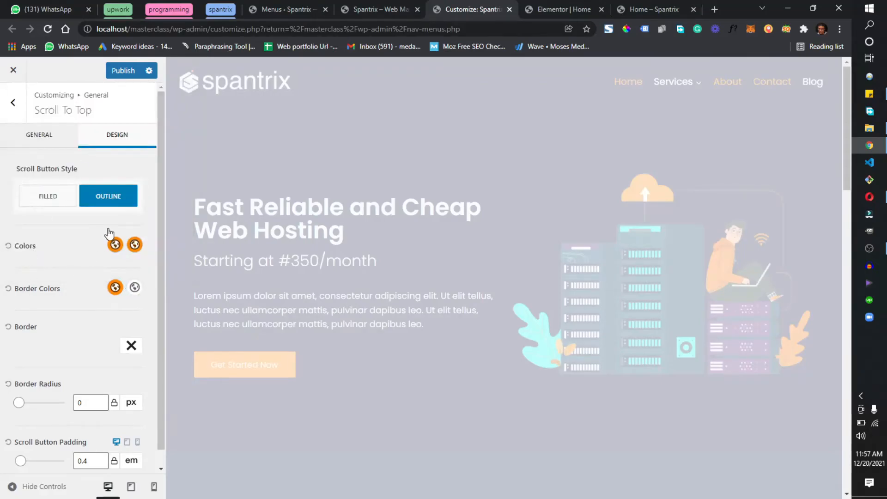
- Change the scroll button's second icon color to the white palette color
{"action": "left_click", "coordinate": [134, 244]}
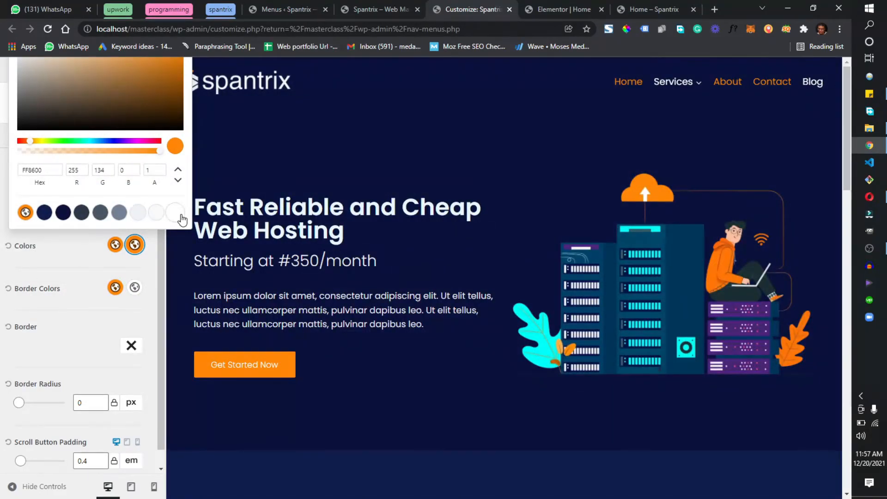
{"action": "left_click", "coordinate": [176, 212]}
{"action": "left_click", "coordinate": [88, 281]}
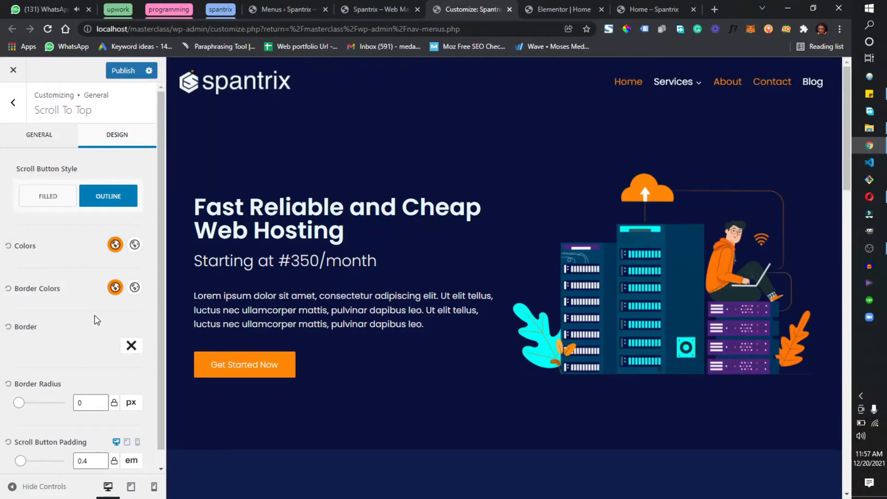
- Give the scroll-to-top button a solid border 1 px wide
{"action": "scroll", "coordinate": [94, 315], "scroll_direction": "down", "scroll_amount": 1}
{"action": "left_click", "coordinate": [131, 329]}
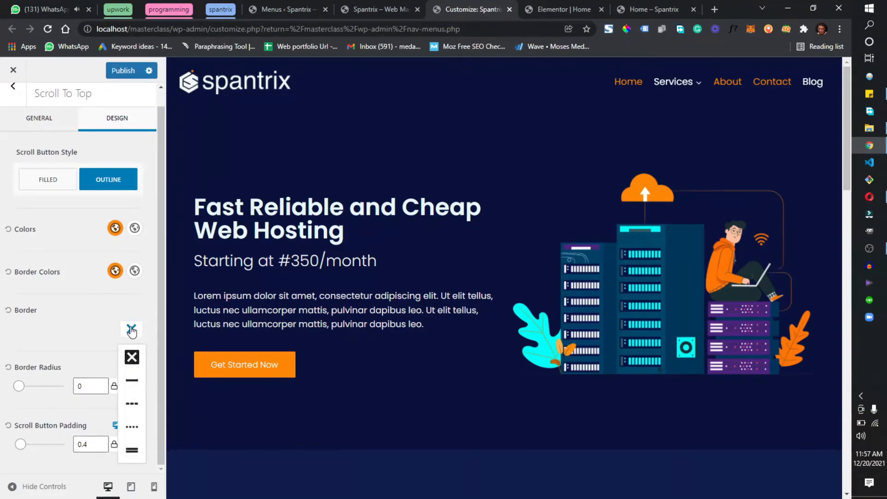
{"action": "left_click", "coordinate": [130, 382]}
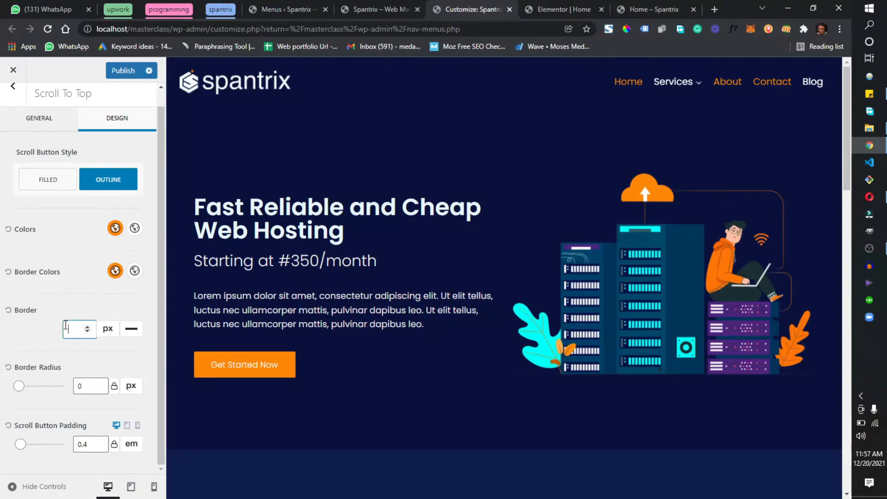
{"action": "key", "text": "BackSpace"}
- Set the scroll button's border radius to 5 px and publish the customizer changes
{"action": "left_click", "coordinate": [79, 385]}
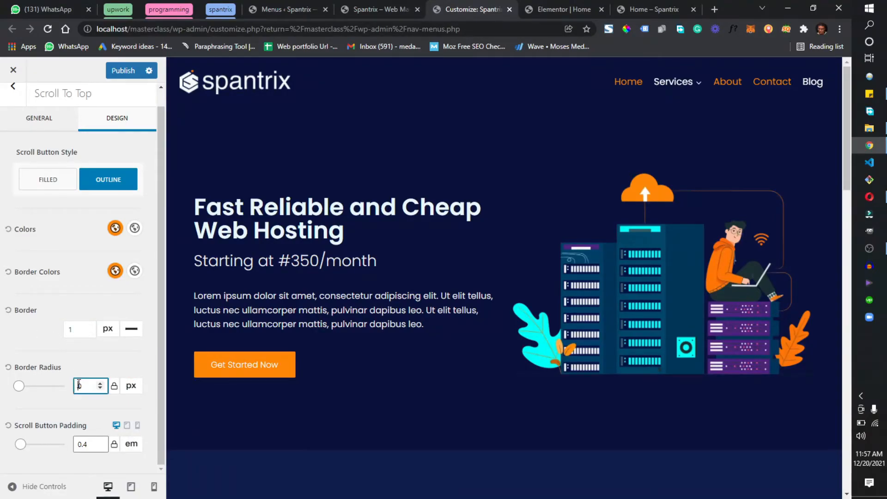
{"action": "key", "text": "BackSpace"}
{"action": "type", "text": "5"}
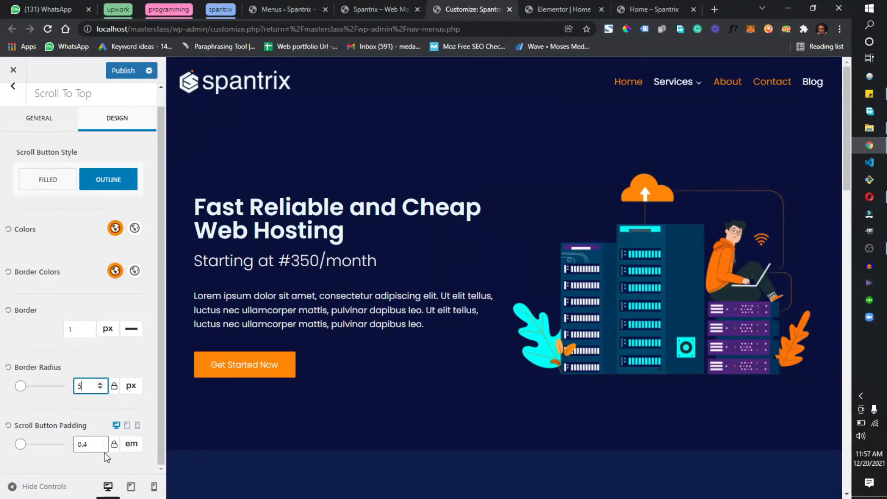
{"action": "scroll", "coordinate": [67, 243], "scroll_direction": "up", "scroll_amount": 1}
{"action": "left_click", "coordinate": [122, 75]}
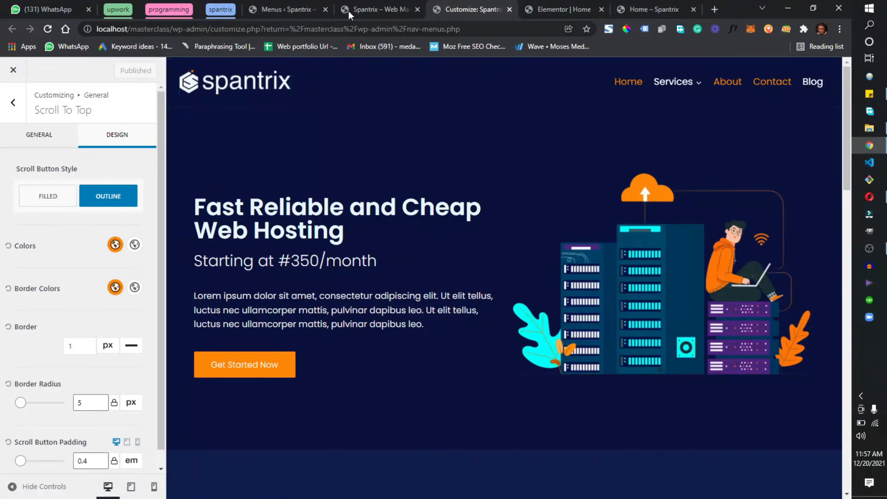
- Reload the live Spantrix homepage and test the scroll-to-top button from the footer
{"action": "left_click", "coordinate": [367, 7]}
{"action": "left_click", "coordinate": [48, 30]}
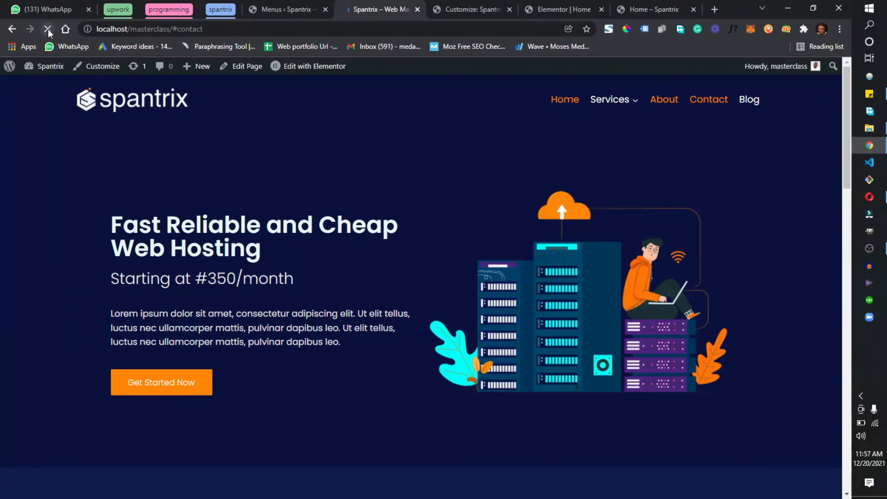
{"action": "scroll", "coordinate": [267, 249], "scroll_direction": "down", "scroll_amount": 18}
{"action": "scroll", "coordinate": [268, 258], "scroll_direction": "down", "scroll_amount": 5}
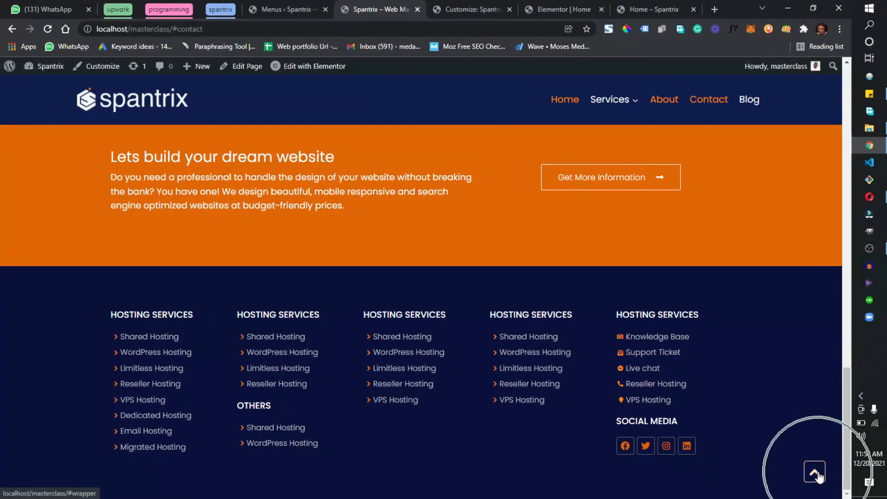
{"action": "left_click", "coordinate": [814, 473]}
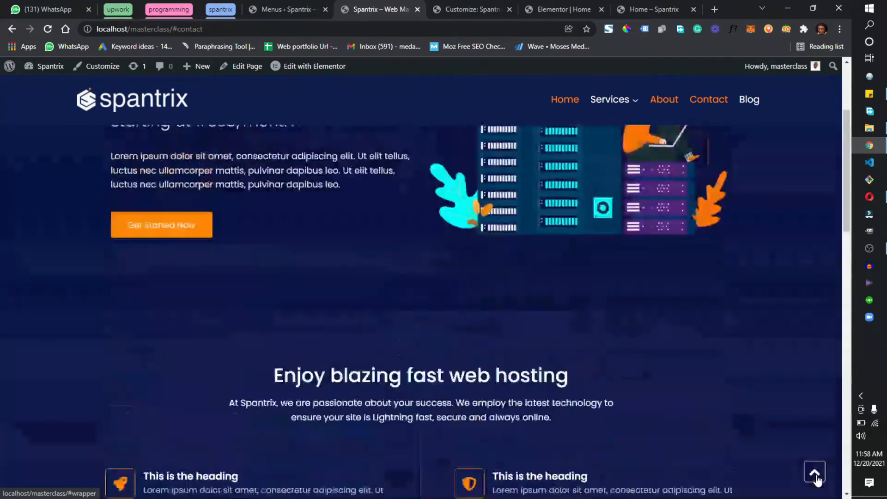
- Repeat the scroll-to-top test several times, going back down toward the footer before each one
{"action": "scroll", "coordinate": [684, 406], "scroll_direction": "down", "scroll_amount": 20}
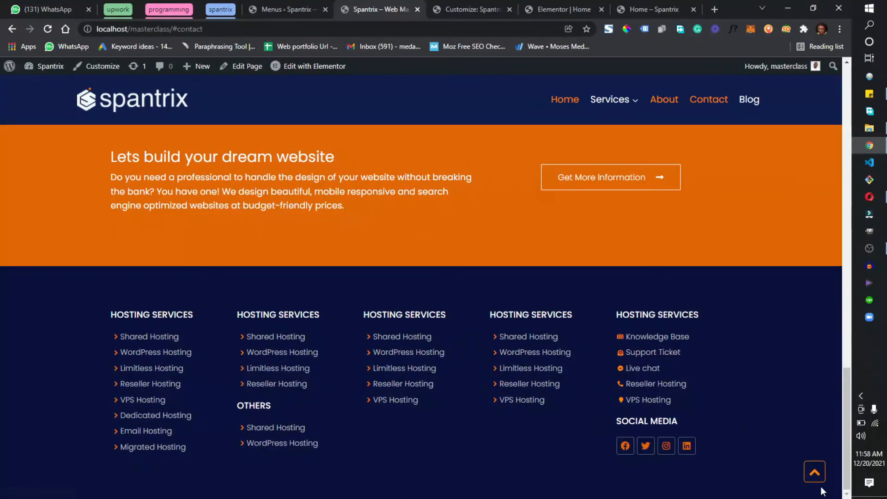
{"action": "left_click", "coordinate": [814, 474]}
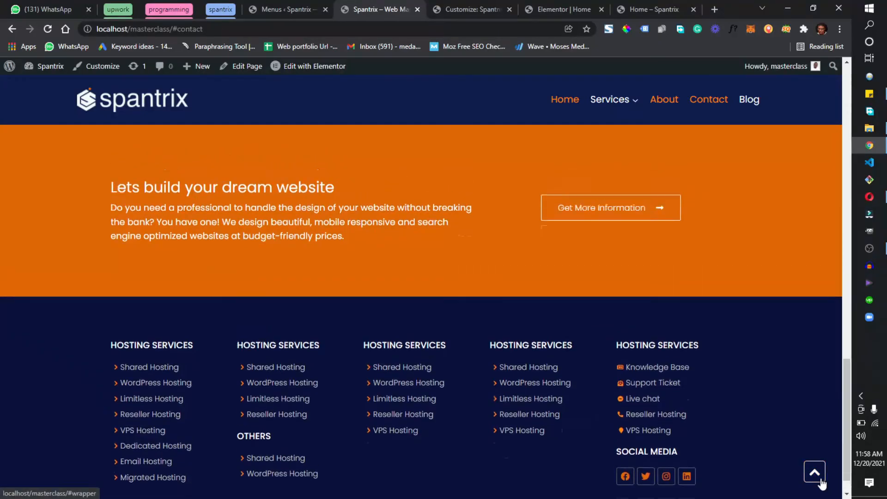
{"action": "scroll", "coordinate": [643, 411], "scroll_direction": "down", "scroll_amount": 20}
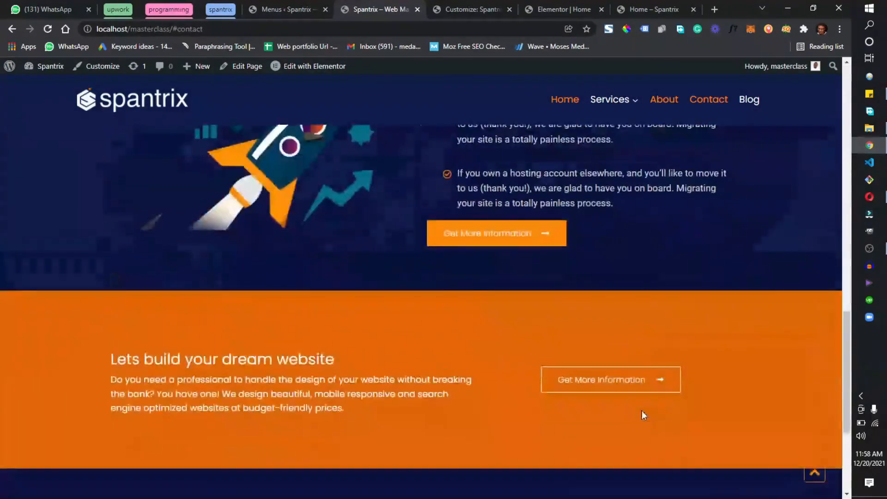
{"action": "left_click", "coordinate": [814, 471]}
{"action": "scroll", "coordinate": [769, 430], "scroll_direction": "down", "scroll_amount": 20}
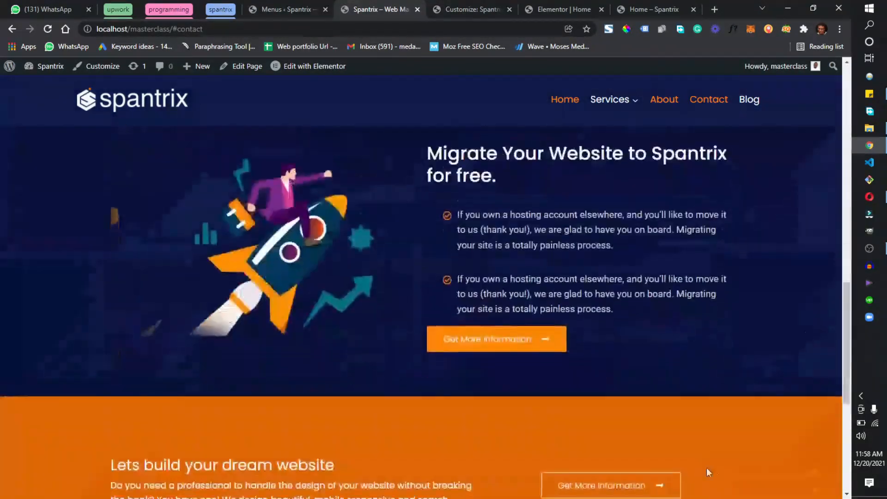
{"action": "left_click", "coordinate": [823, 479]}
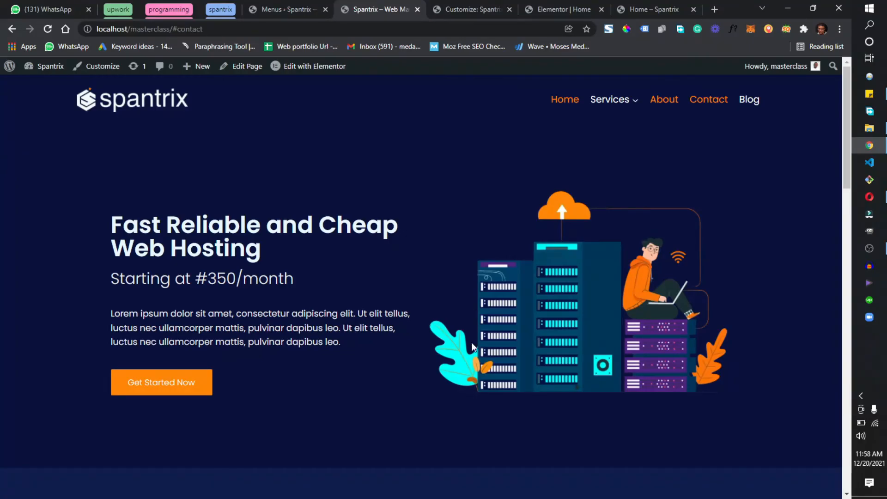
- Test the About, Contact and Home menu links on the live page, and return to the top with the scroll button
{"action": "scroll", "coordinate": [471, 342], "scroll_direction": "down", "scroll_amount": 10}
{"action": "scroll", "coordinate": [637, 425], "scroll_direction": "up", "scroll_amount": 10}
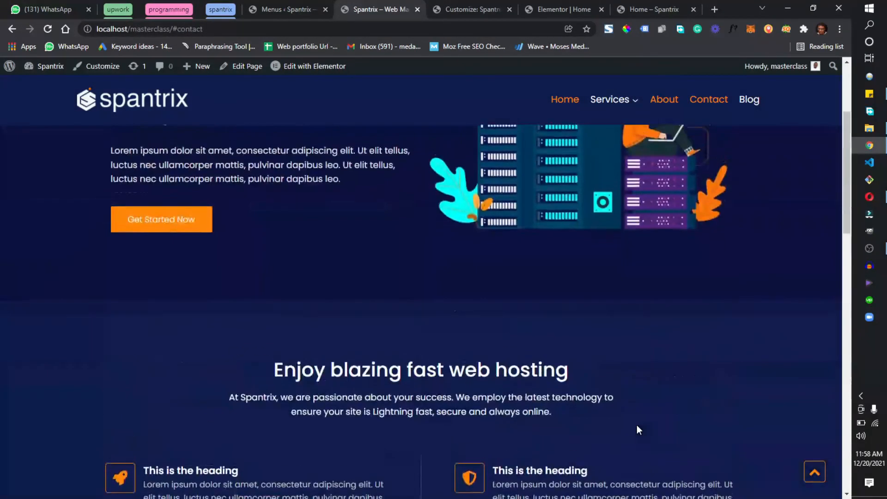
{"action": "left_click", "coordinate": [673, 101]}
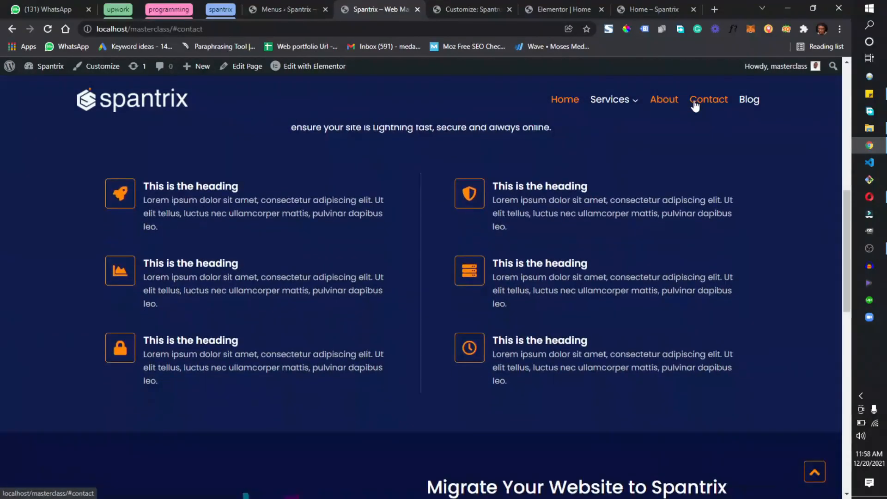
{"action": "left_click", "coordinate": [712, 105]}
{"action": "left_click", "coordinate": [561, 109]}
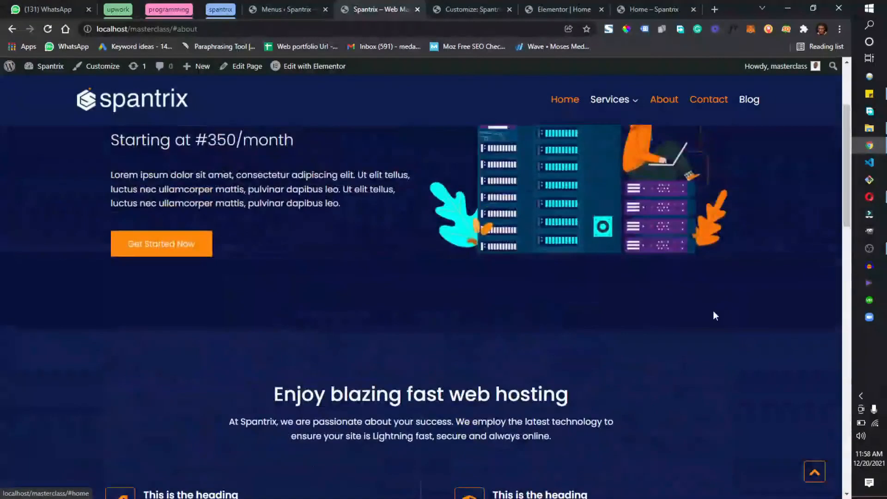
{"action": "scroll", "coordinate": [792, 434], "scroll_direction": "down", "scroll_amount": 5}
{"action": "left_click", "coordinate": [815, 482]}
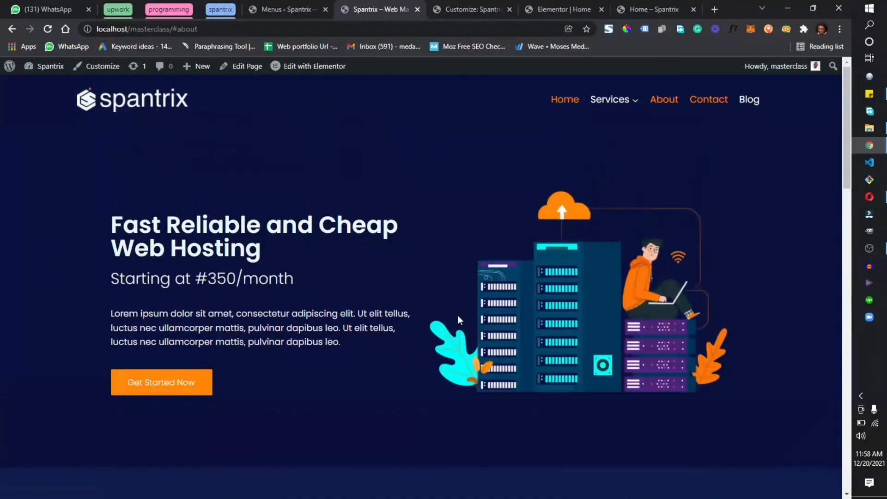